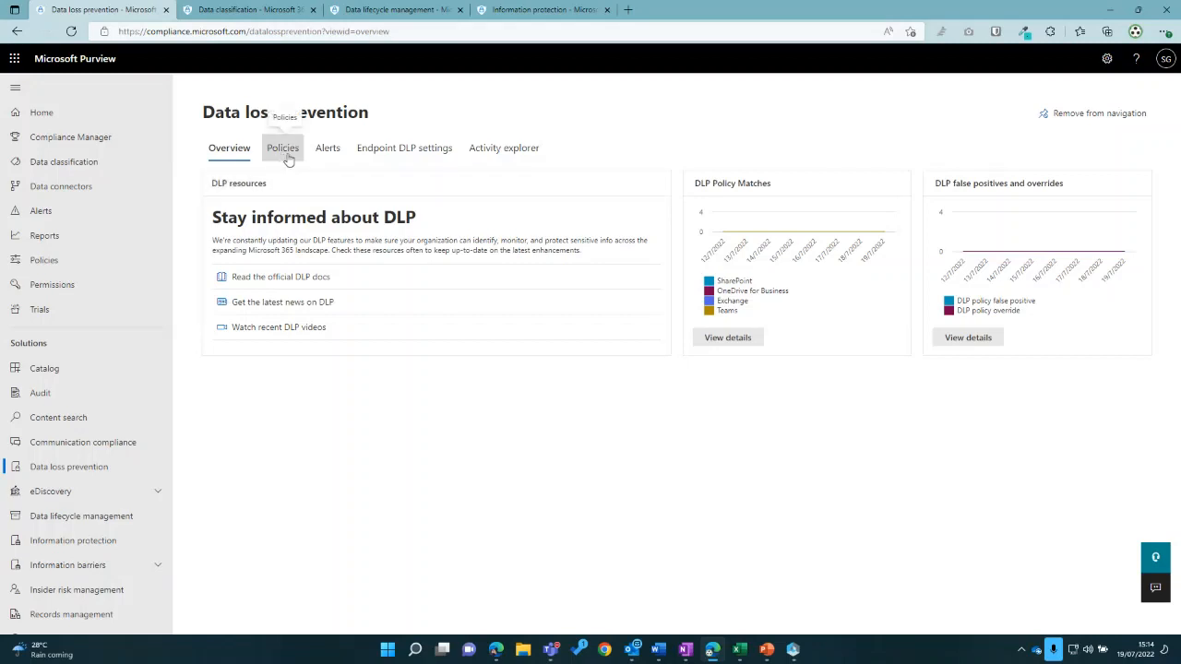
# Step: Open and reload the data loss prevention policies list, and start creating a policy
pyautogui.click(289, 160)
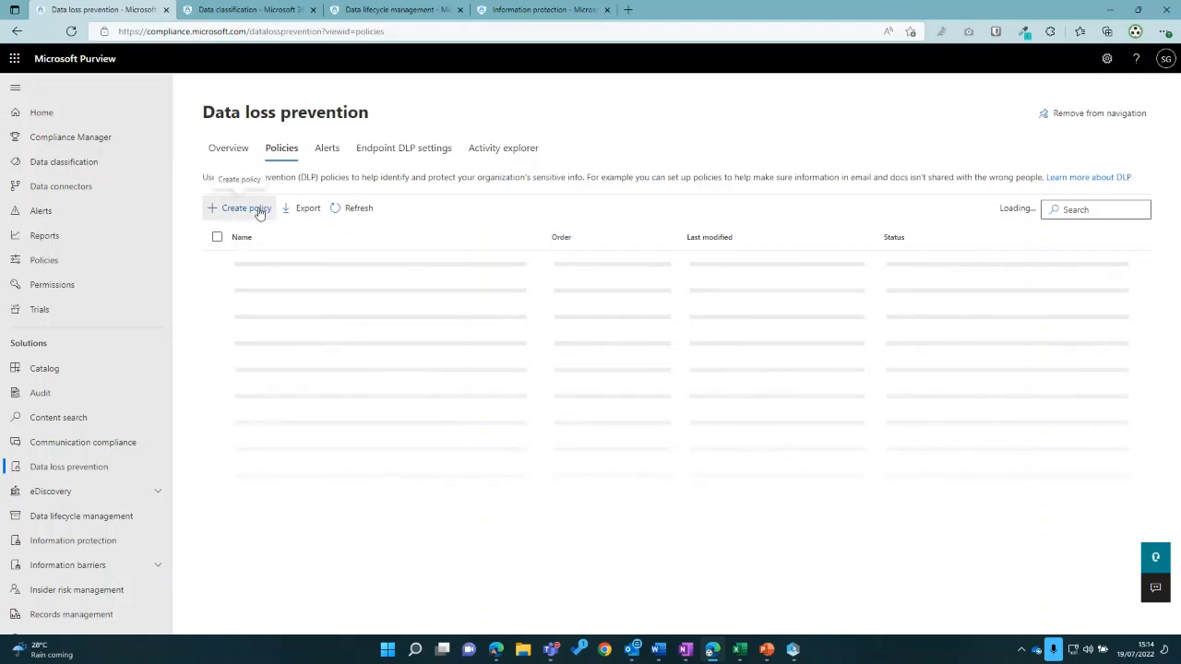
pyautogui.click(72, 35)
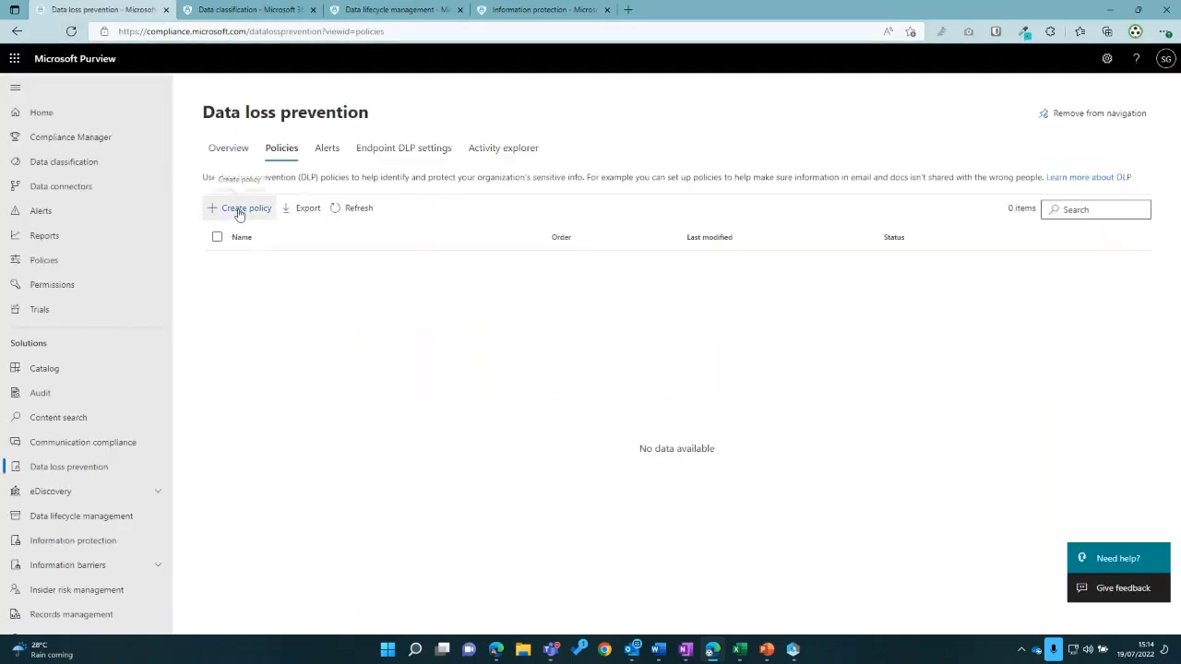
pyautogui.click(239, 211)
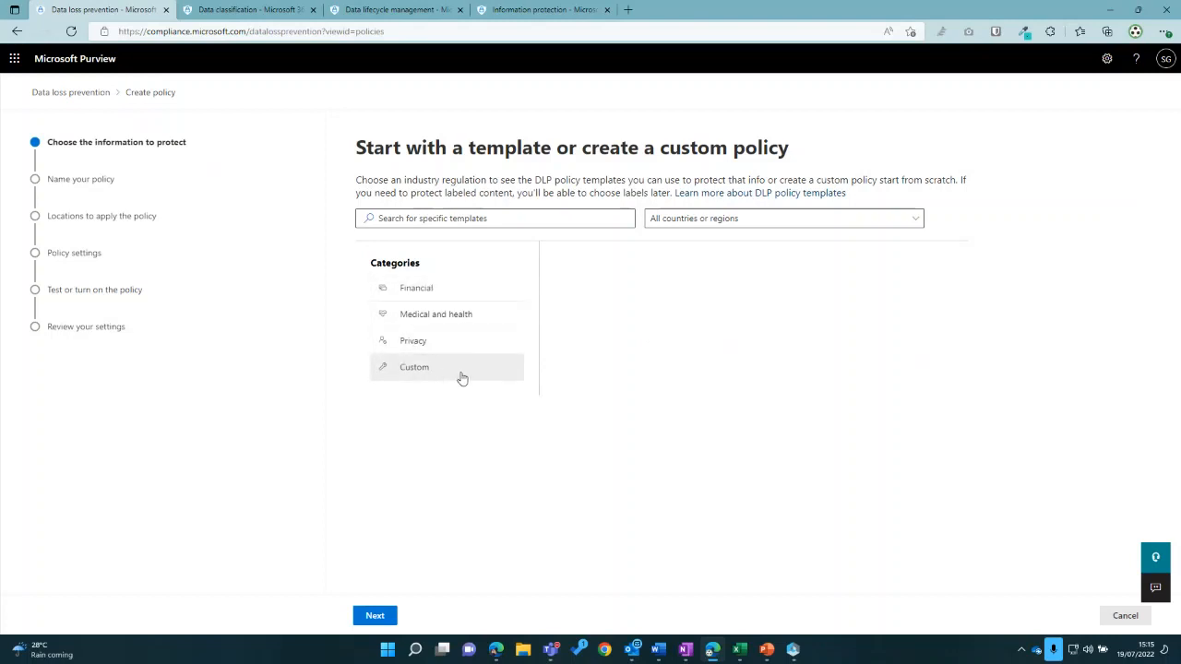
# Step: Preview the General Data Protection Regulation (GDPR) template in the Privacy category
pyautogui.click(414, 343)
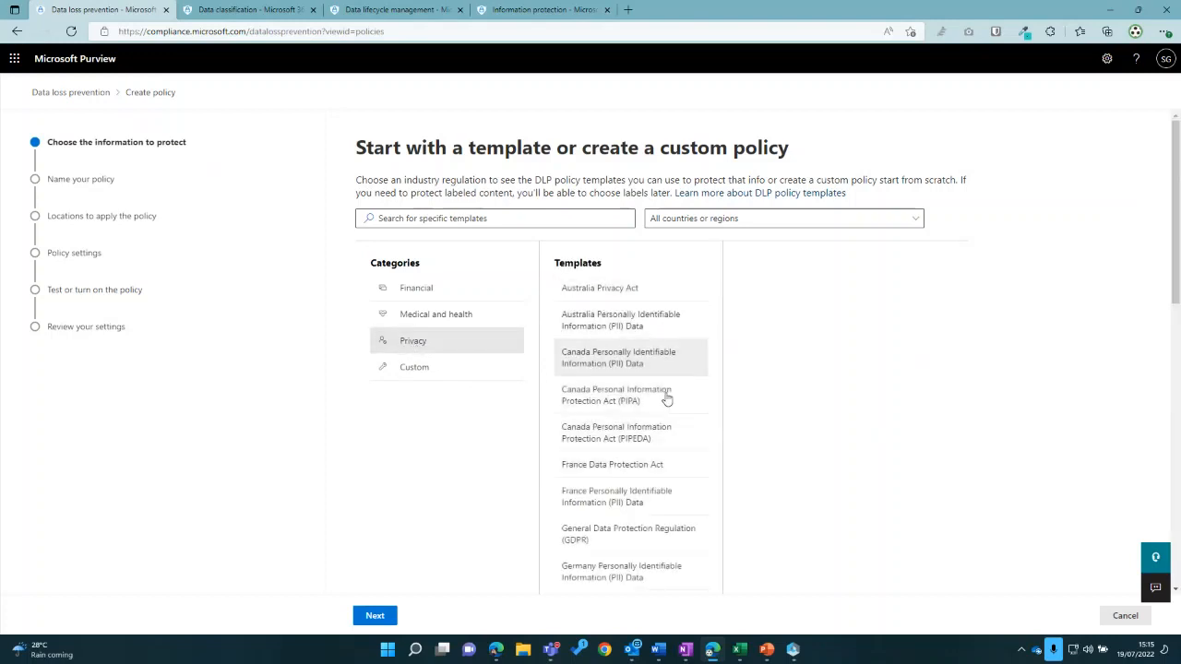
pyautogui.click(630, 540)
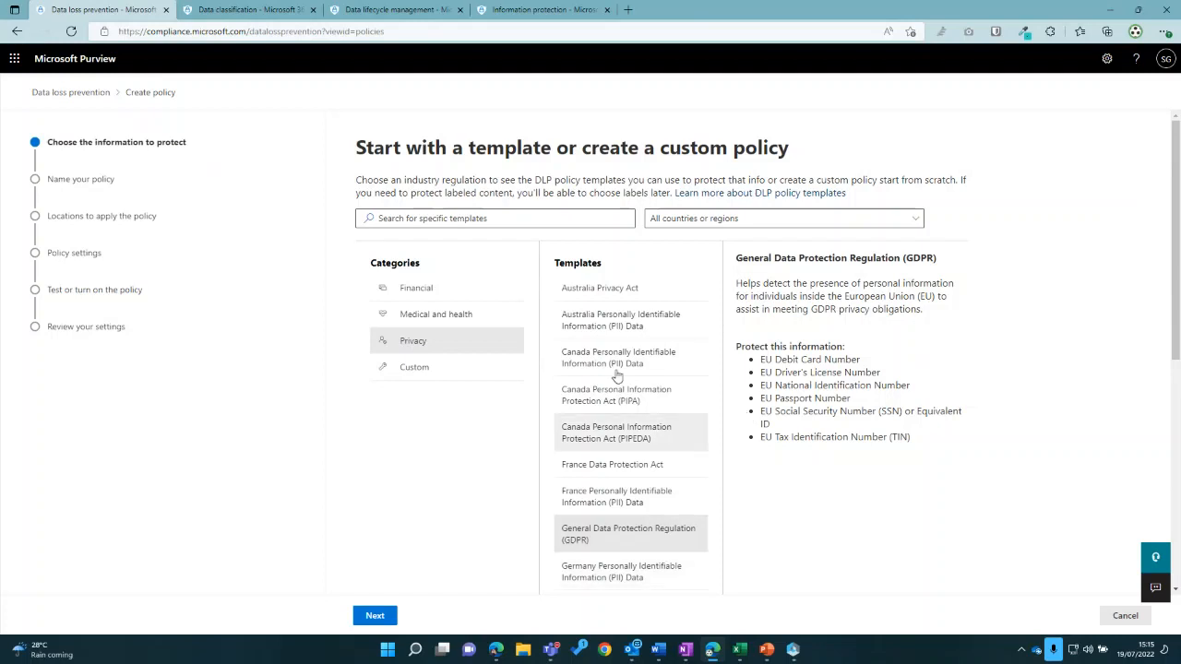
# Step: Choose the Custom policy template from the Custom category and accept its default name and description
pyautogui.click(402, 373)
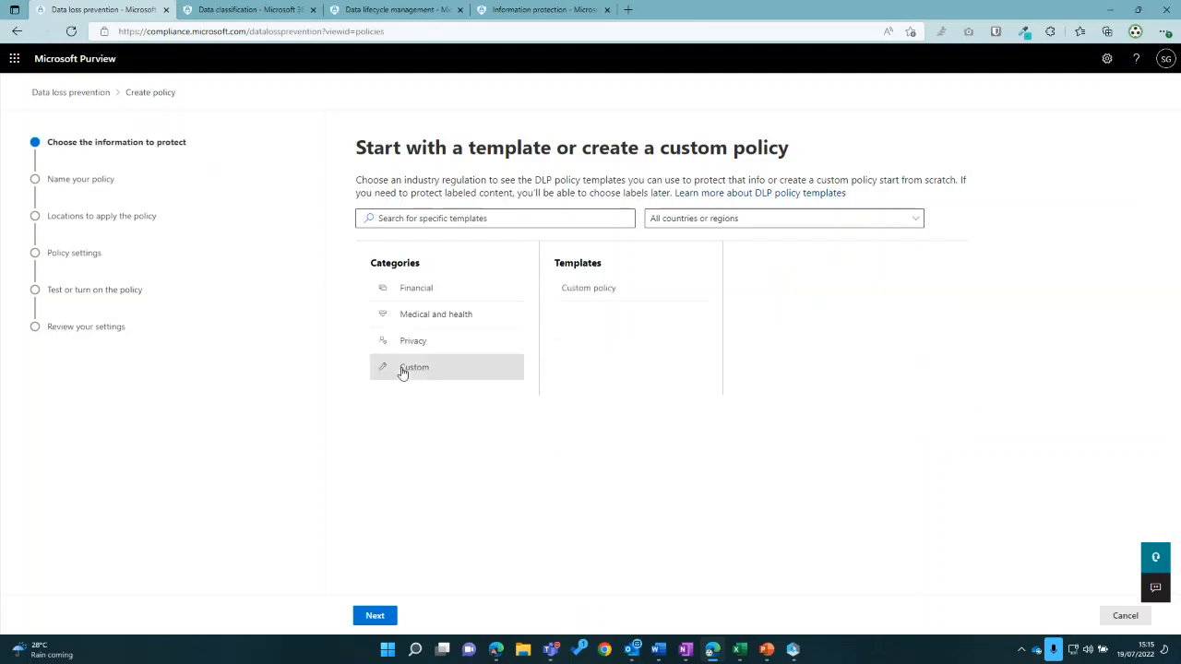
pyautogui.click(579, 293)
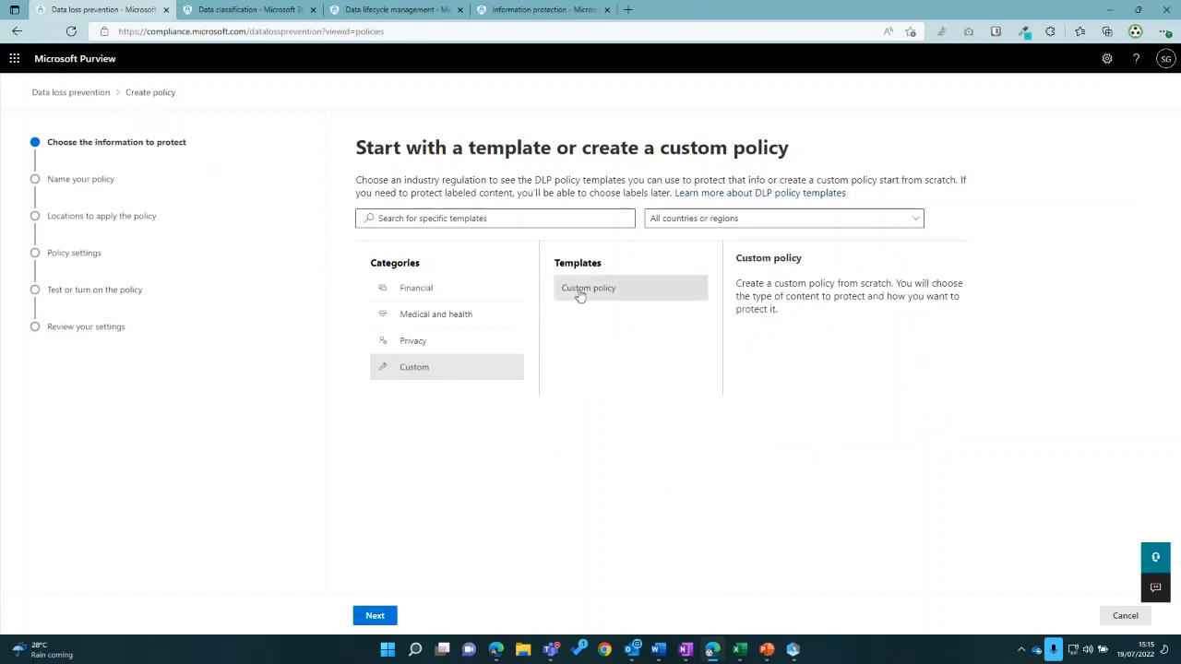
pyautogui.click(374, 616)
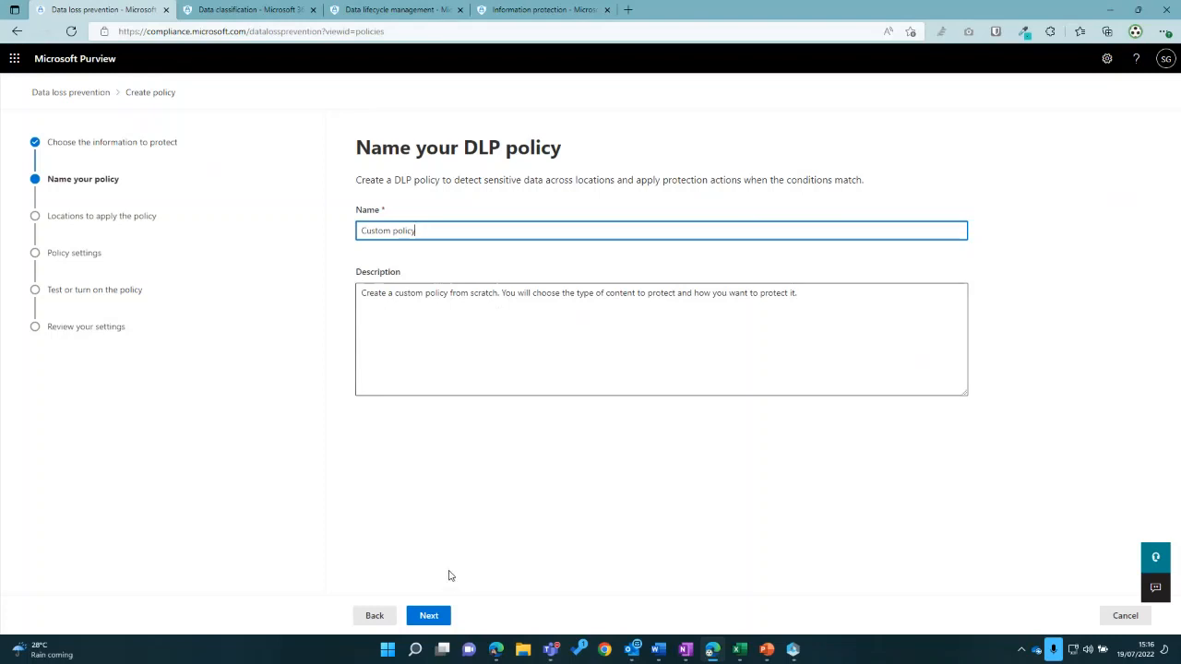
pyautogui.click(429, 616)
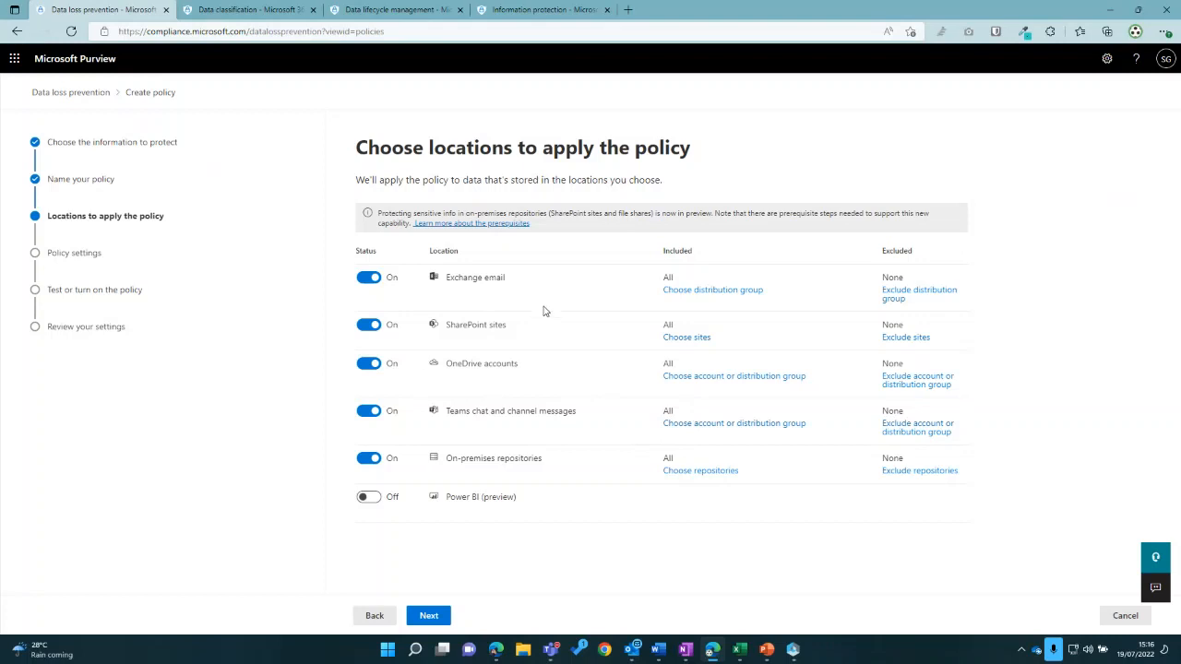
# Step: Turn the Exchange email location off and back on
pyautogui.click(369, 277)
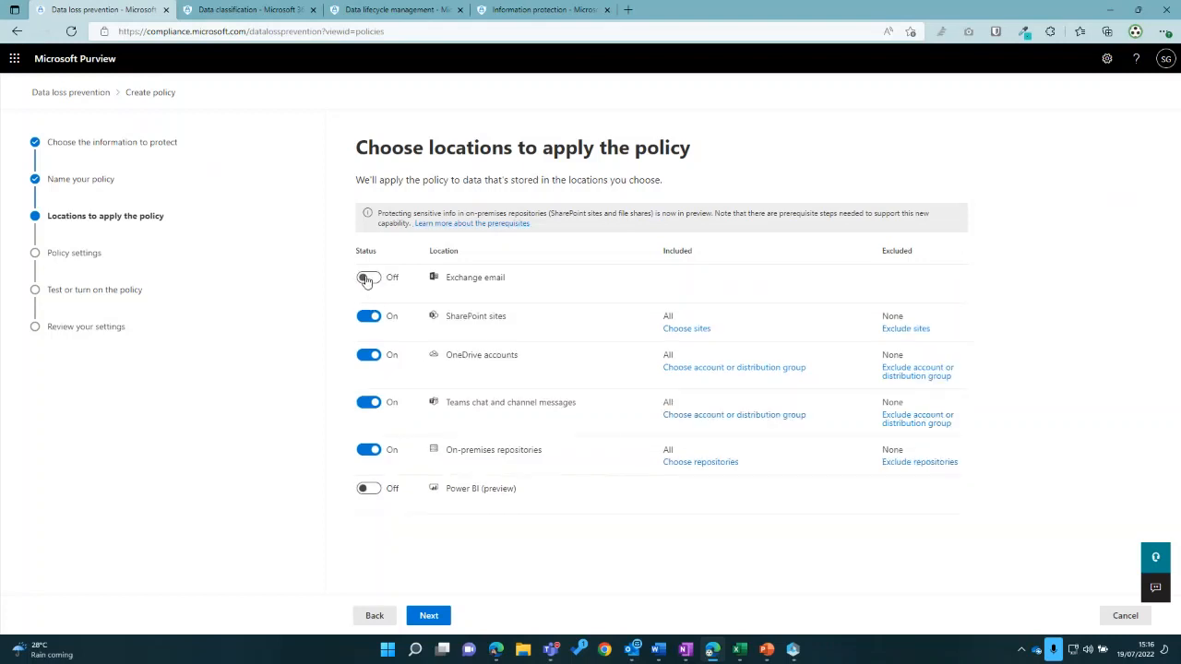
pyautogui.click(367, 277)
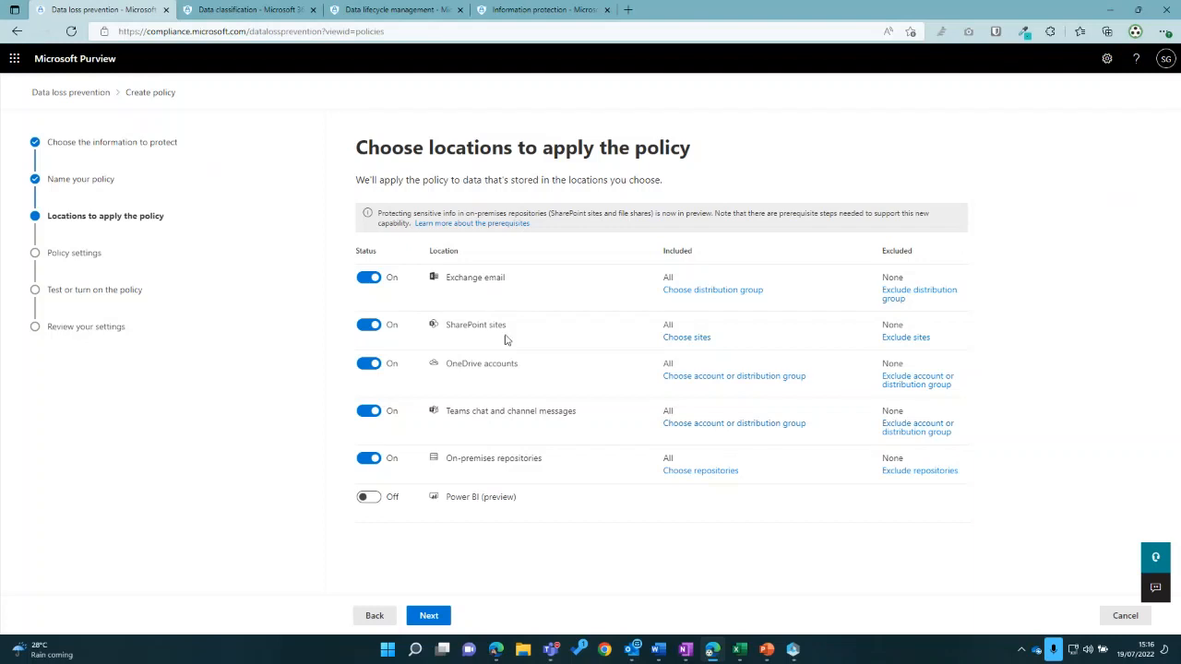
# Step: Browse the SharePoint sites that can be included in the policy, leaving without adding any
pyautogui.click(700, 341)
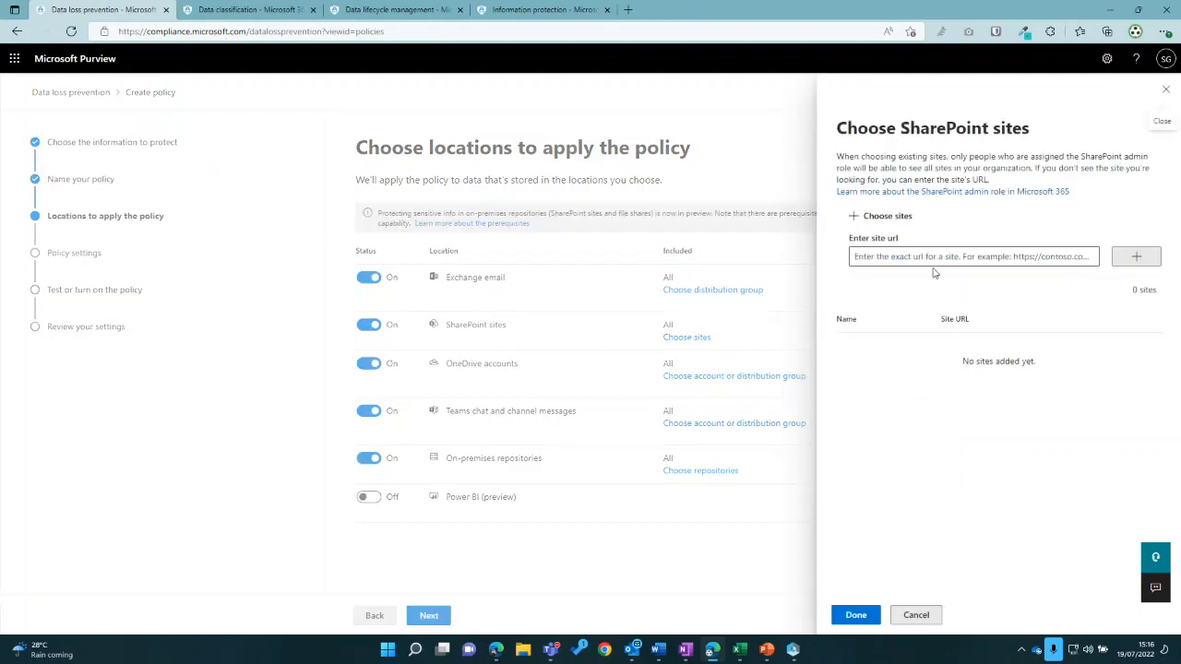
pyautogui.click(877, 219)
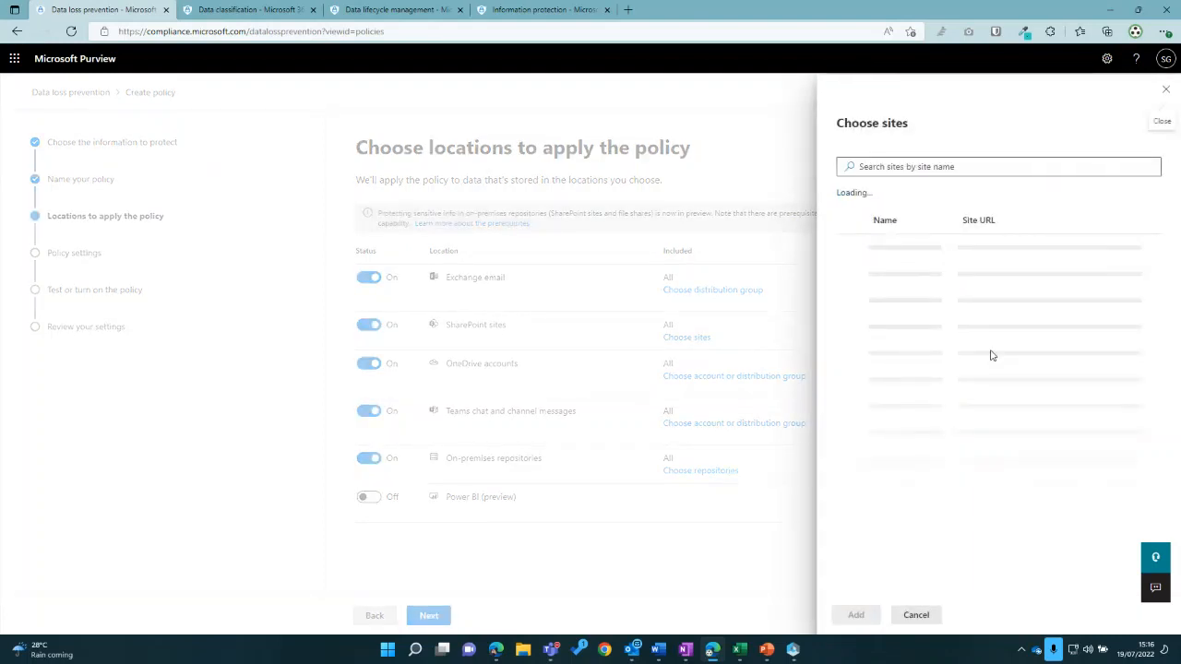
pyautogui.scroll(-3, 1161, 277)
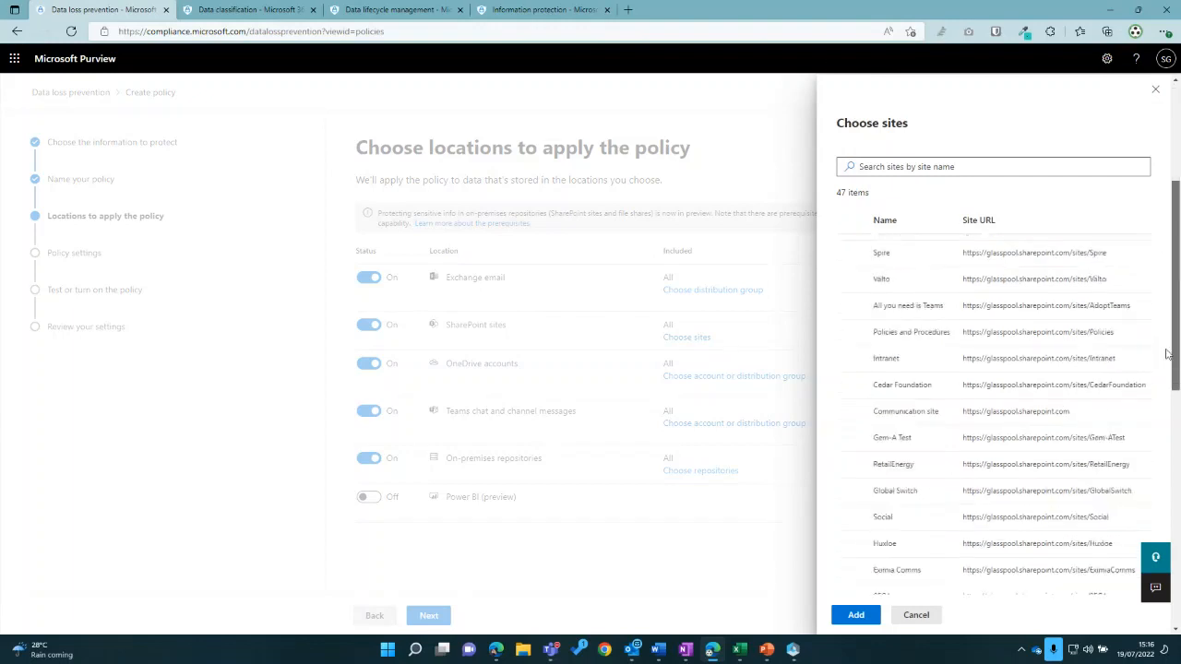
pyautogui.scroll(2, 1161, 280)
pyautogui.click(915, 620)
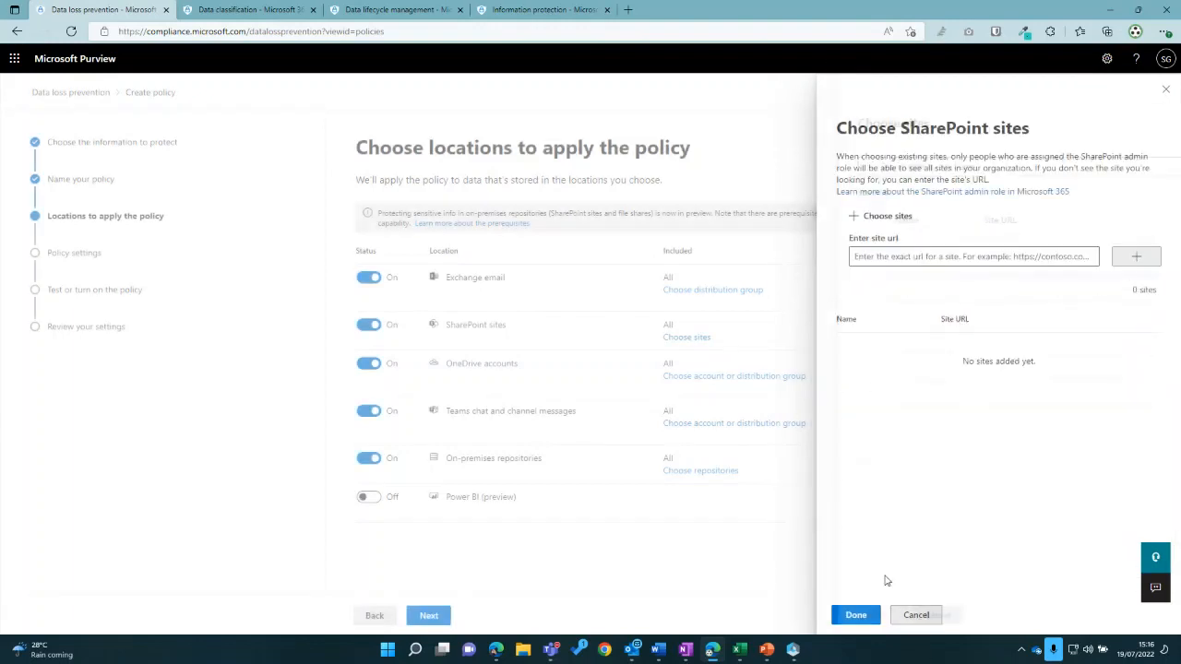
pyautogui.click(1165, 89)
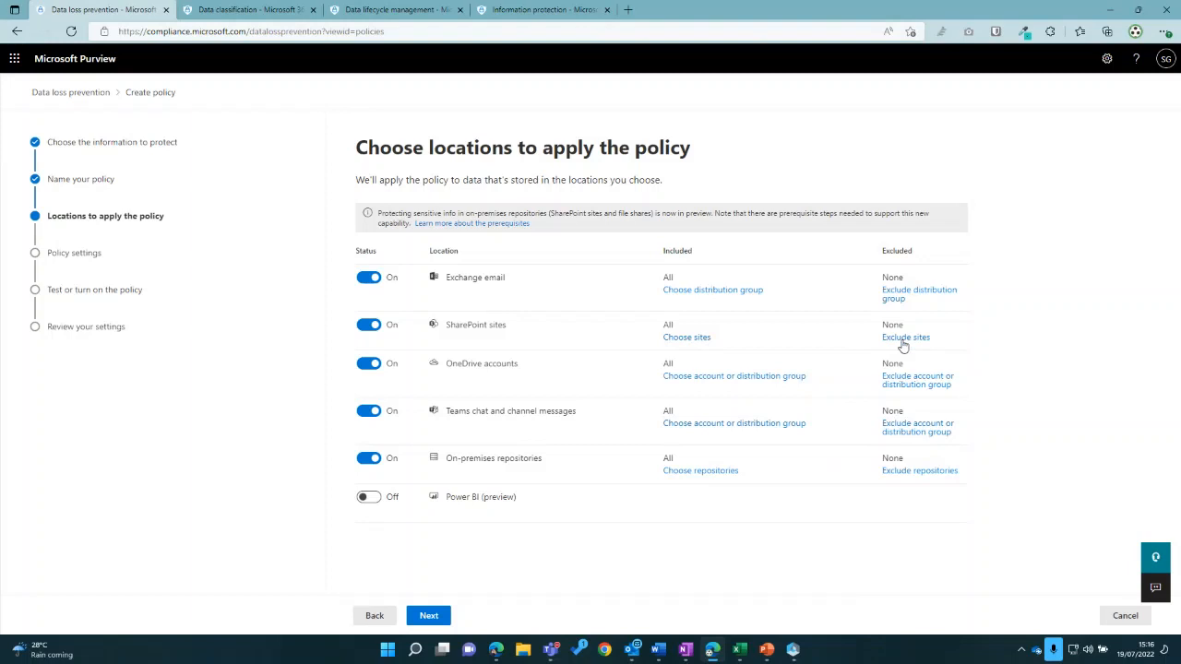
# Step: Accept the policy locations and continue with the option to create or customize advanced DLP rules
pyautogui.click(429, 616)
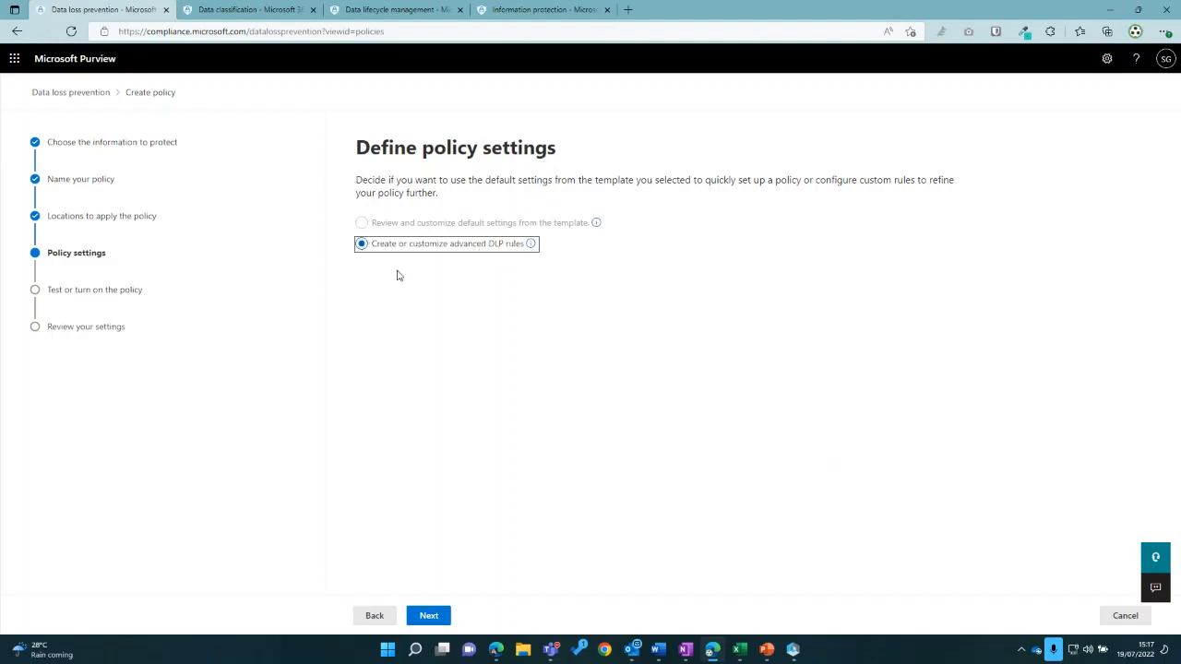
pyautogui.click(443, 619)
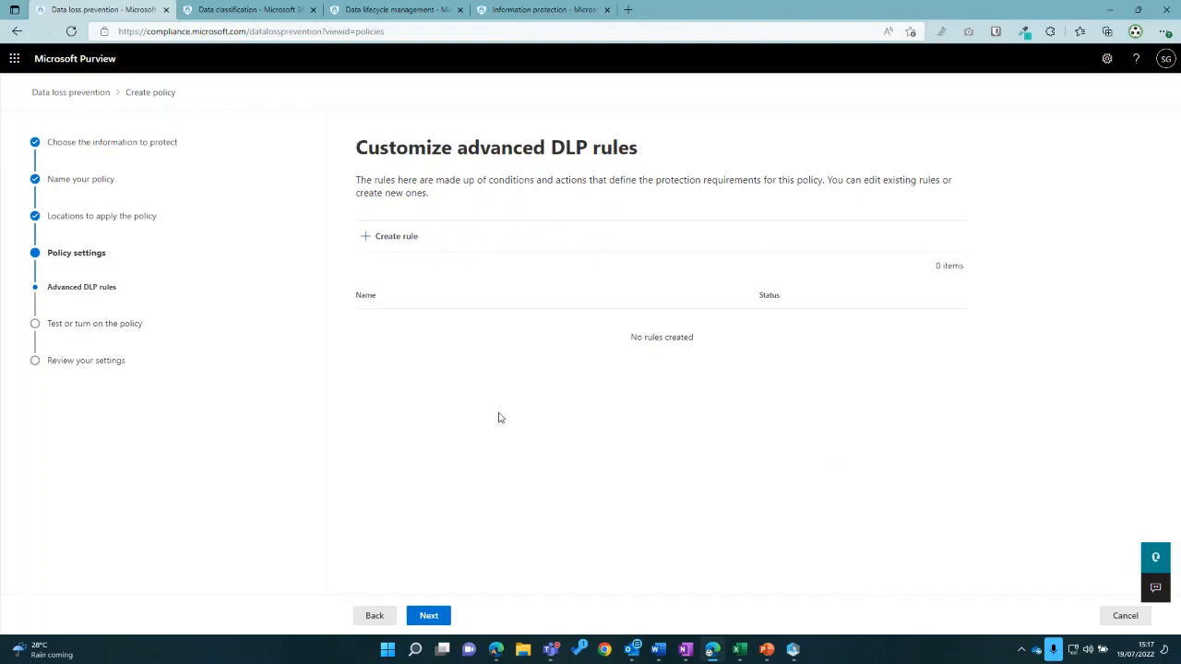
# Step: Create an advanced DLP rule named "test" with an empty description
pyautogui.click(395, 238)
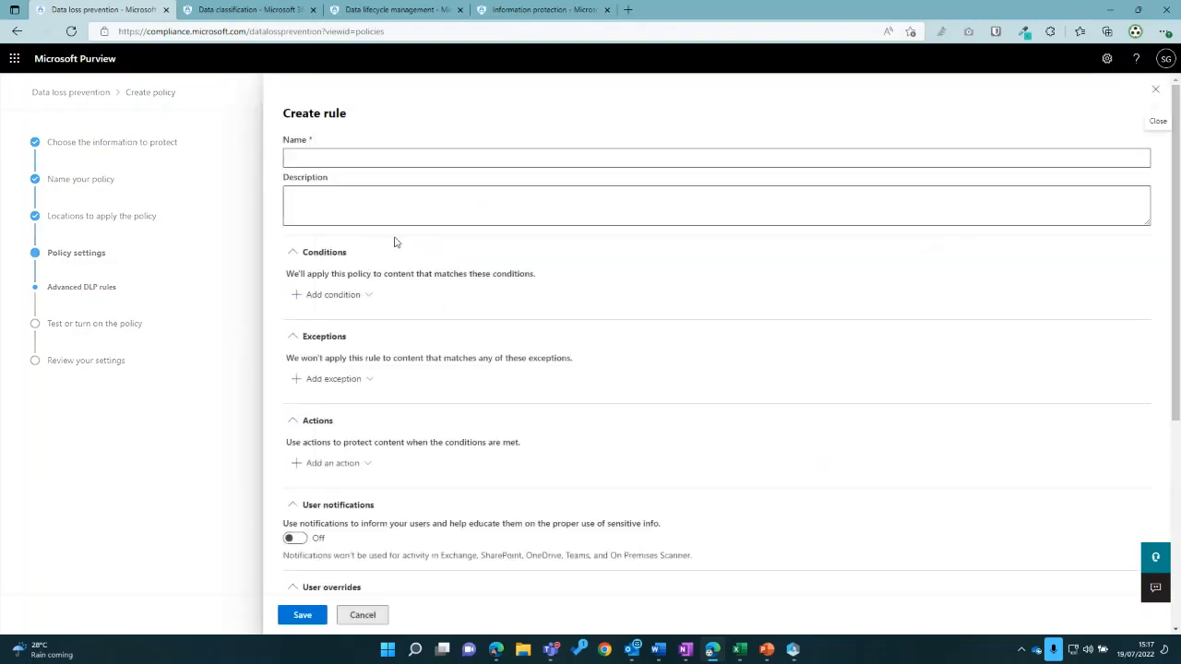
pyautogui.click(384, 156)
pyautogui.write('test')
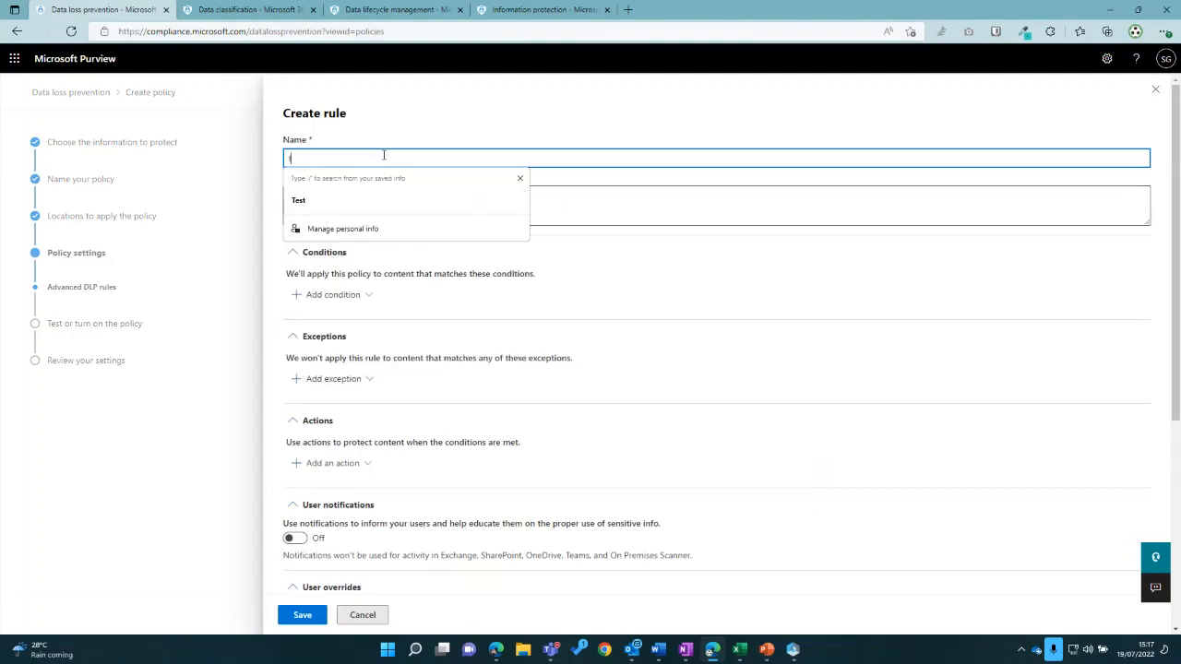
pyautogui.click(609, 199)
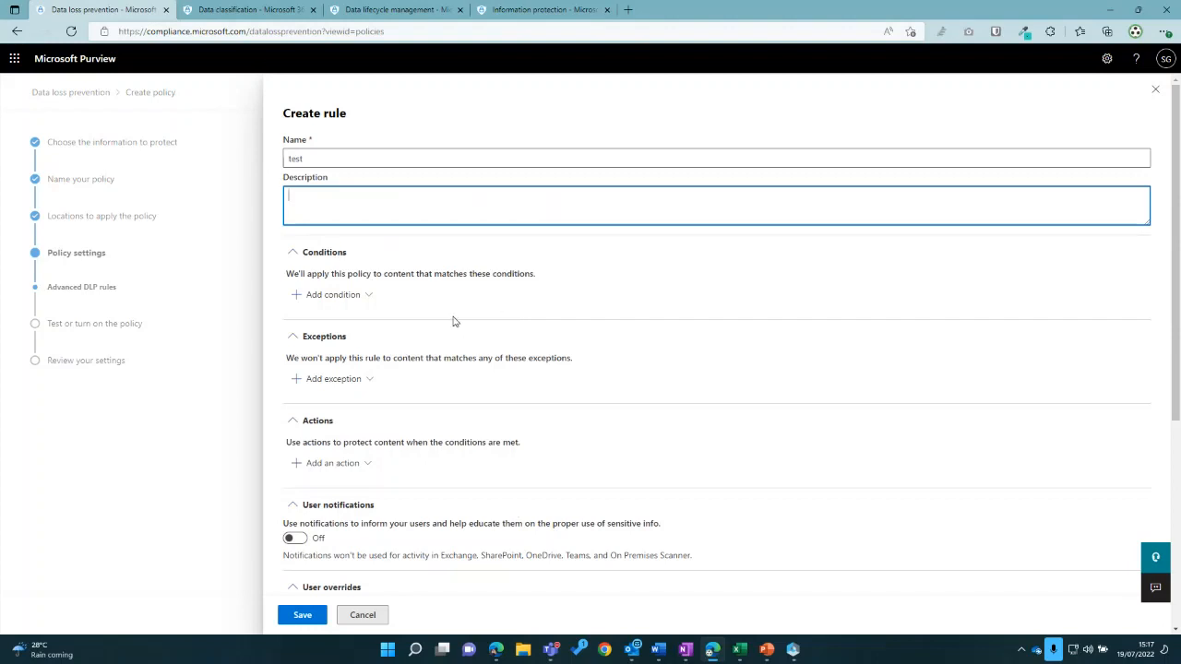
# Step: Add a Content contains condition to the rule with the EU Debit Card Number sensitive info type
pyautogui.click(340, 298)
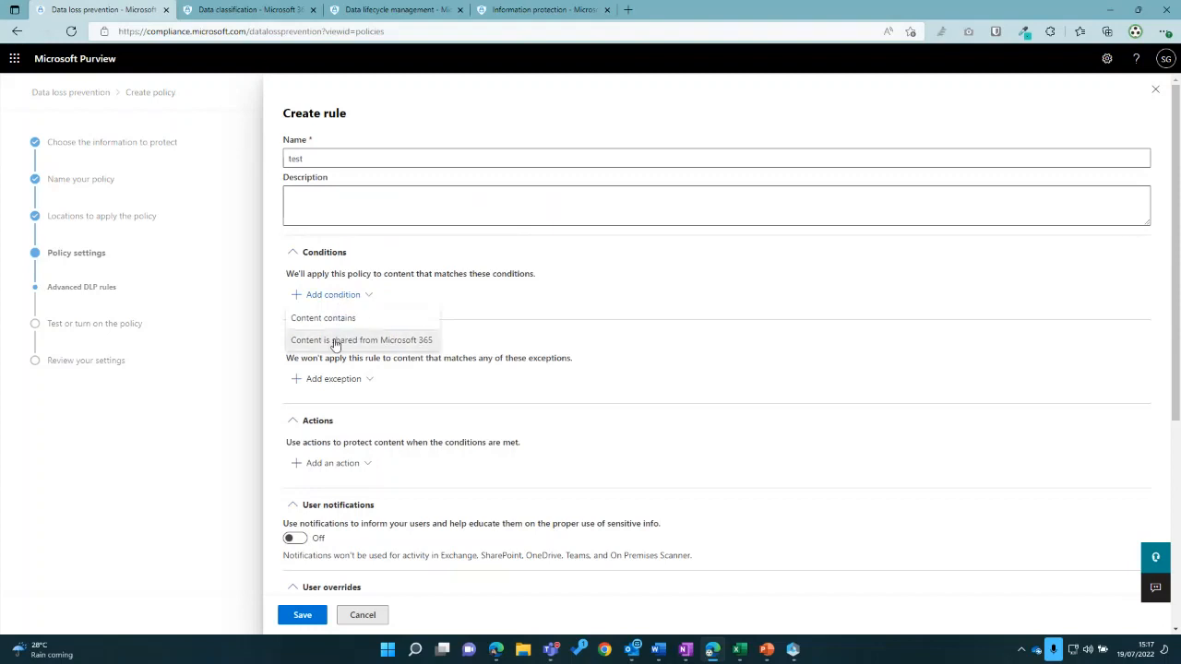
pyautogui.click(345, 327)
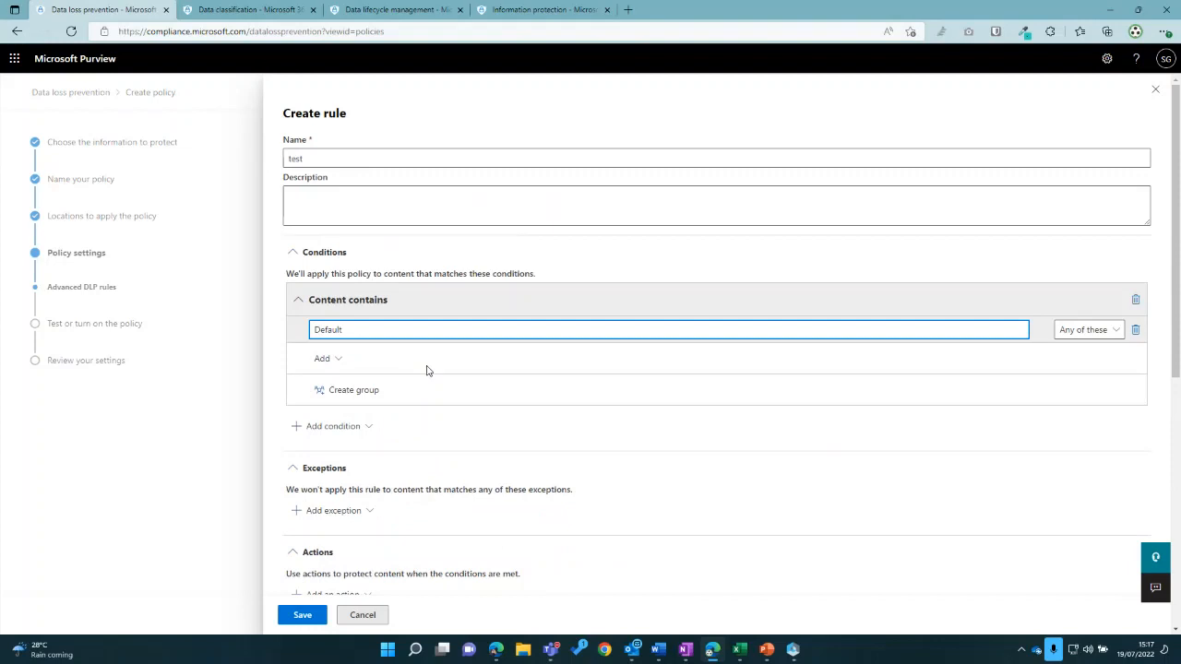
pyautogui.click(338, 362)
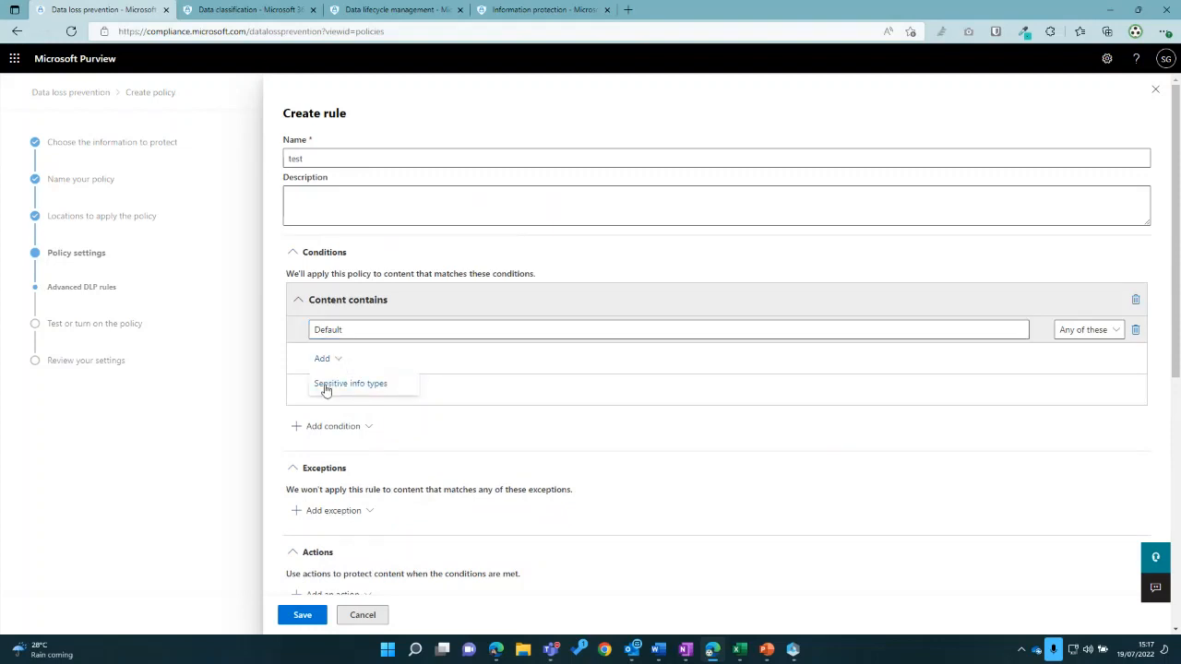
pyautogui.click(379, 387)
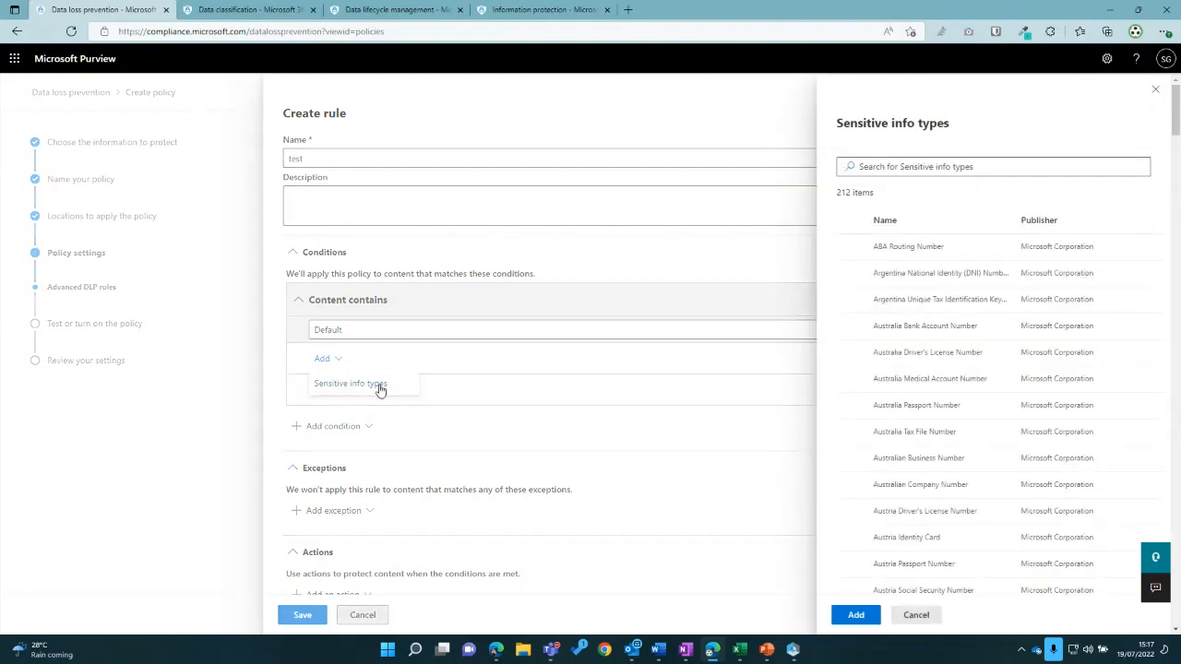
pyautogui.scroll(-7, 1174, 152)
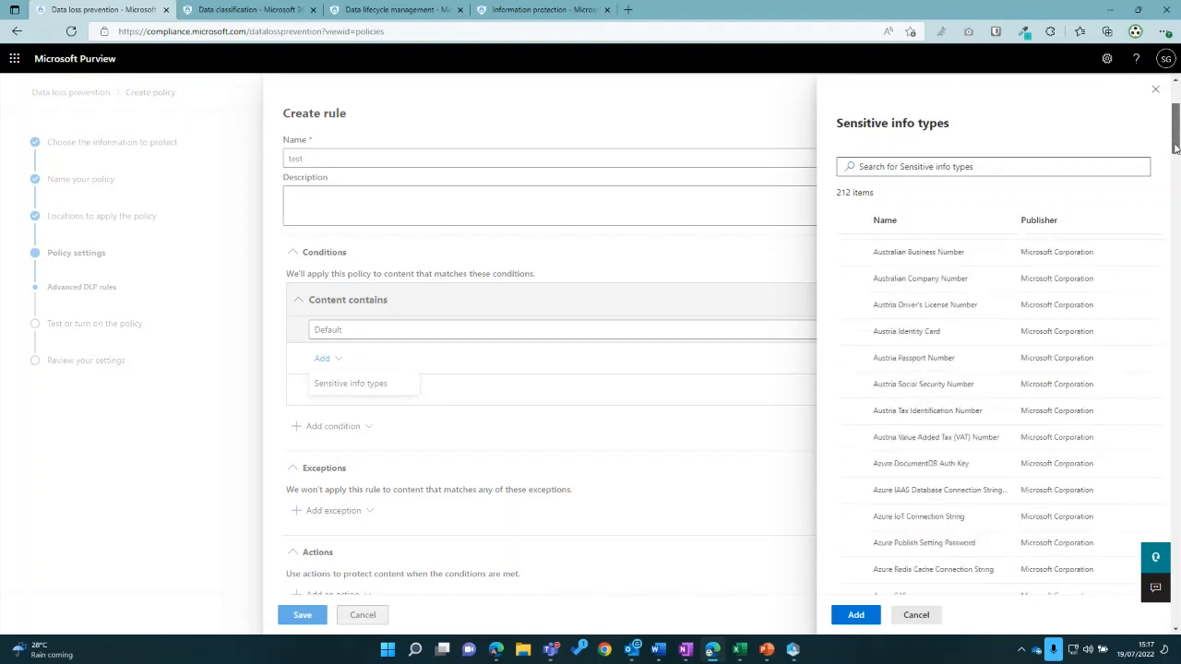
pyautogui.scroll(7, 1170, 173)
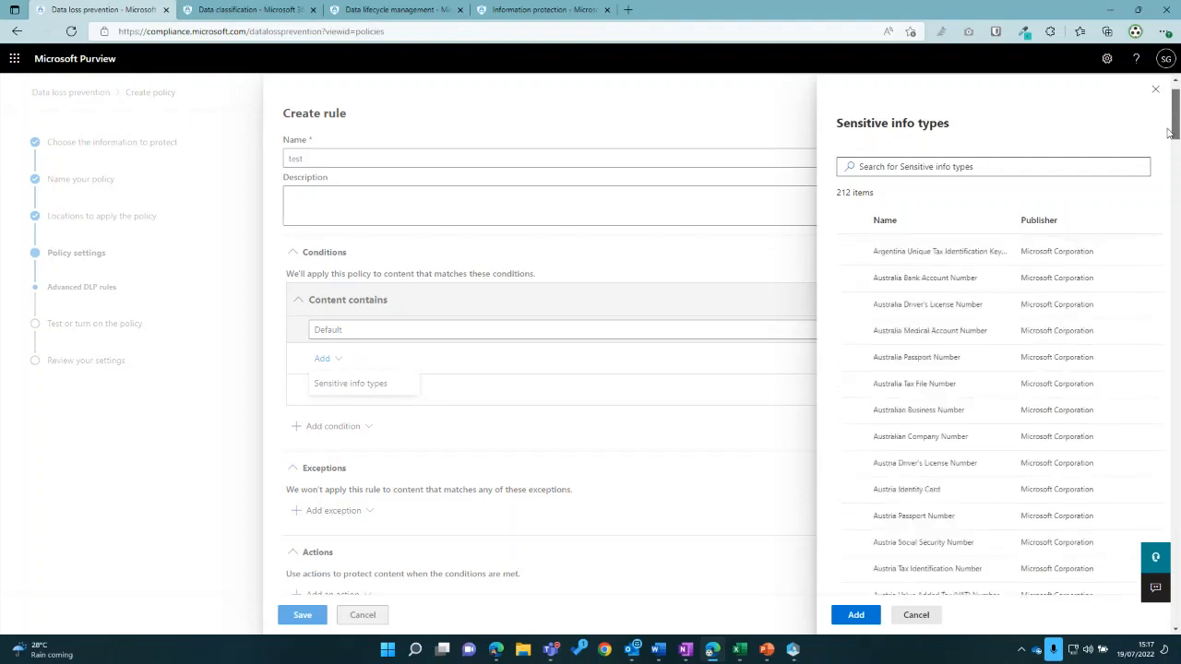
pyautogui.click(1016, 167)
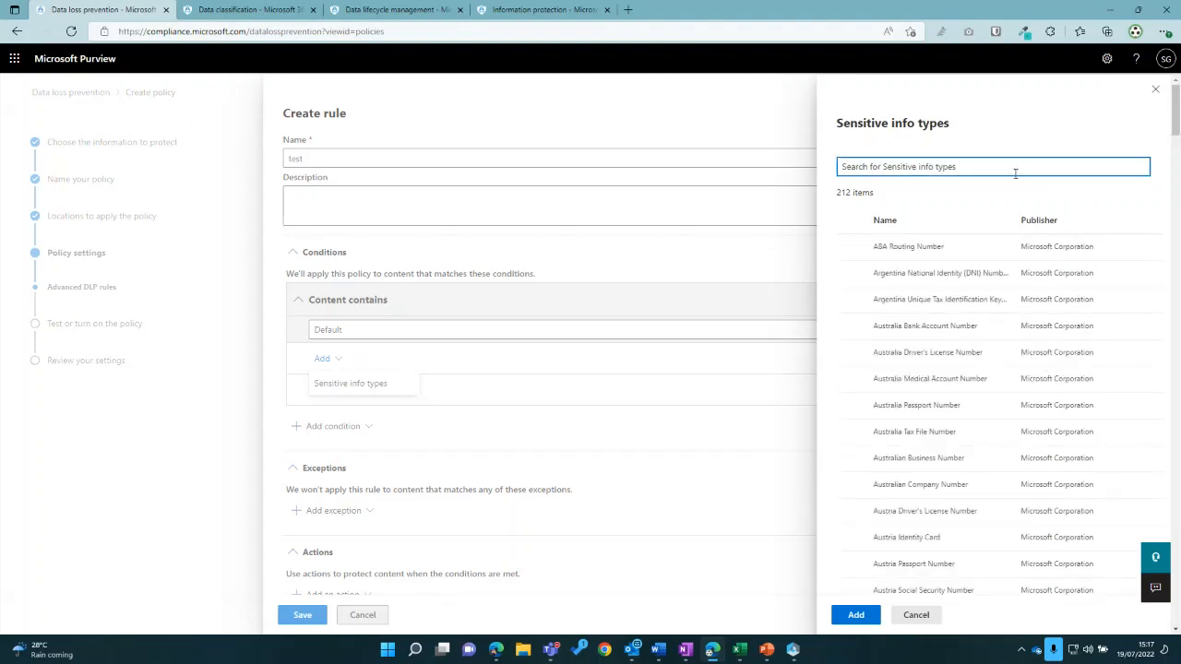
pyautogui.write('eu debit')
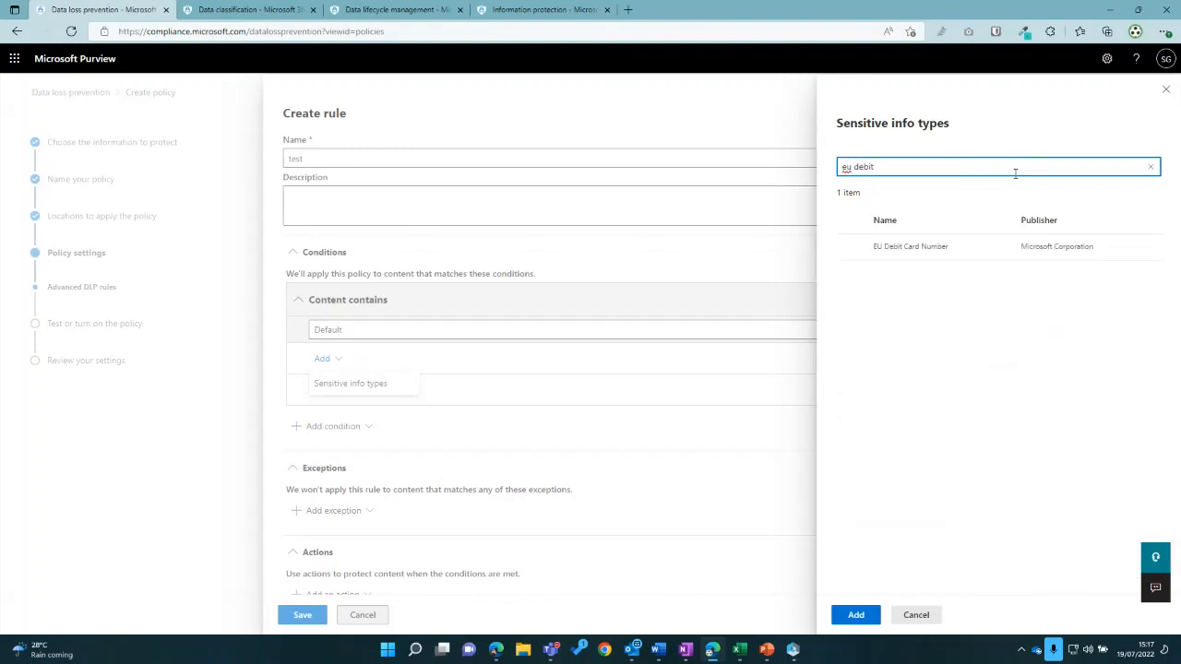
pyautogui.click(849, 247)
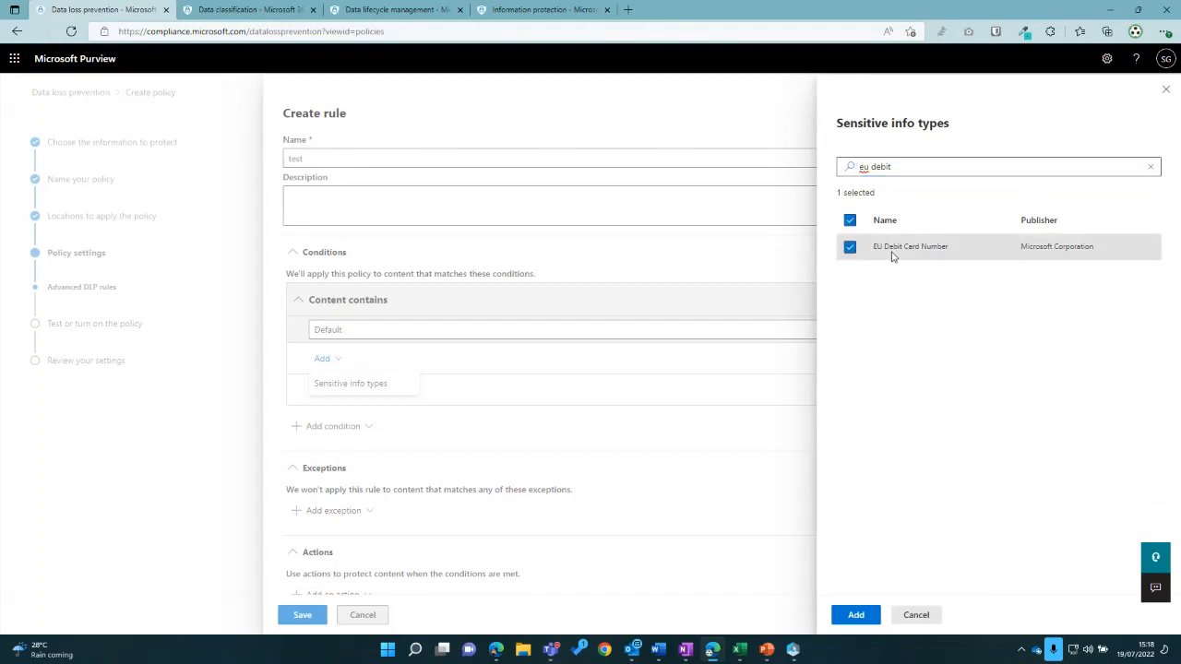
pyautogui.click(854, 615)
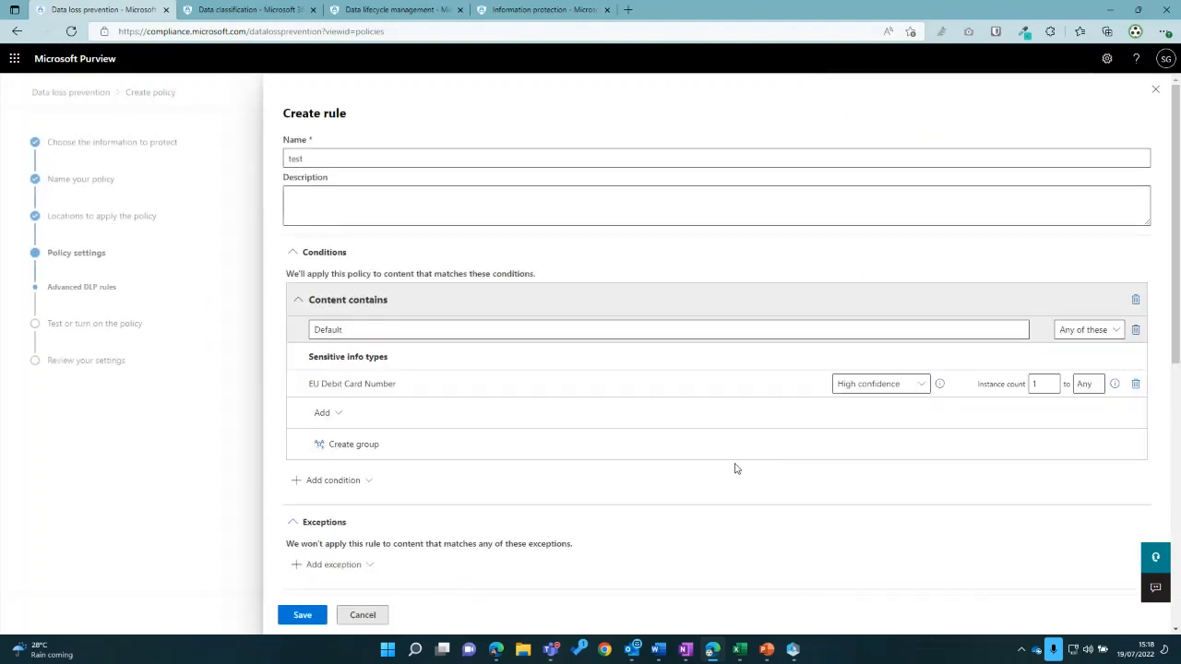
# Step: Examine the rule's conditions and the exceptions and actions that can be added, without adding any
pyautogui.scroll(-4, 356, 522)
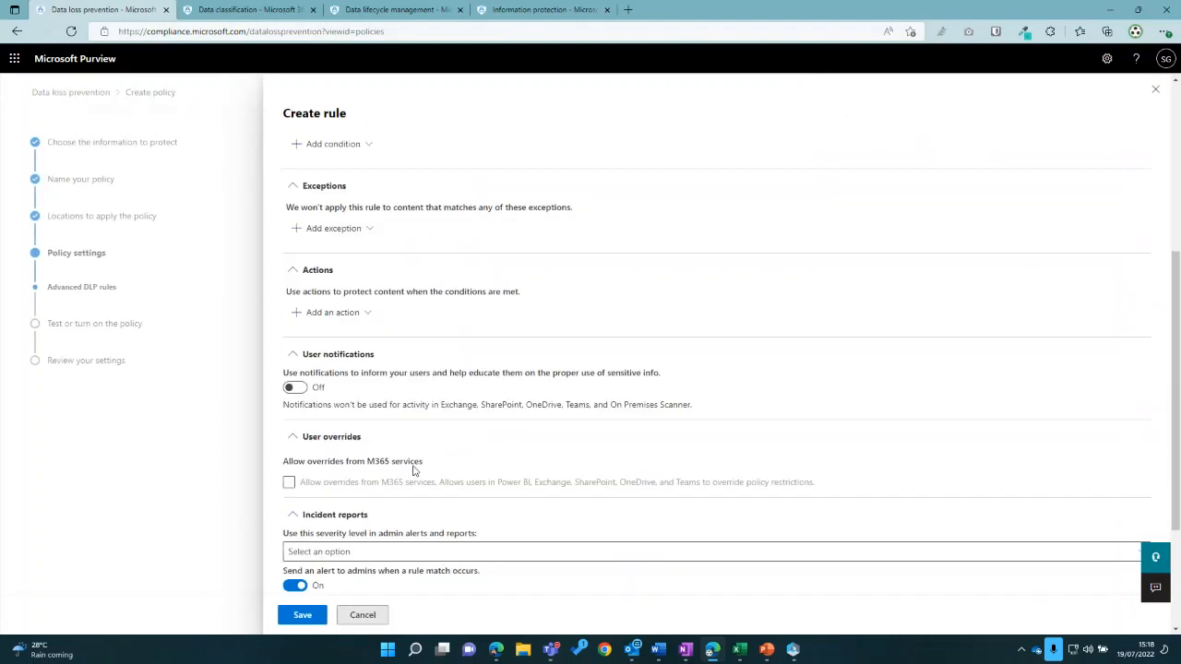
pyautogui.scroll(4, 491, 461)
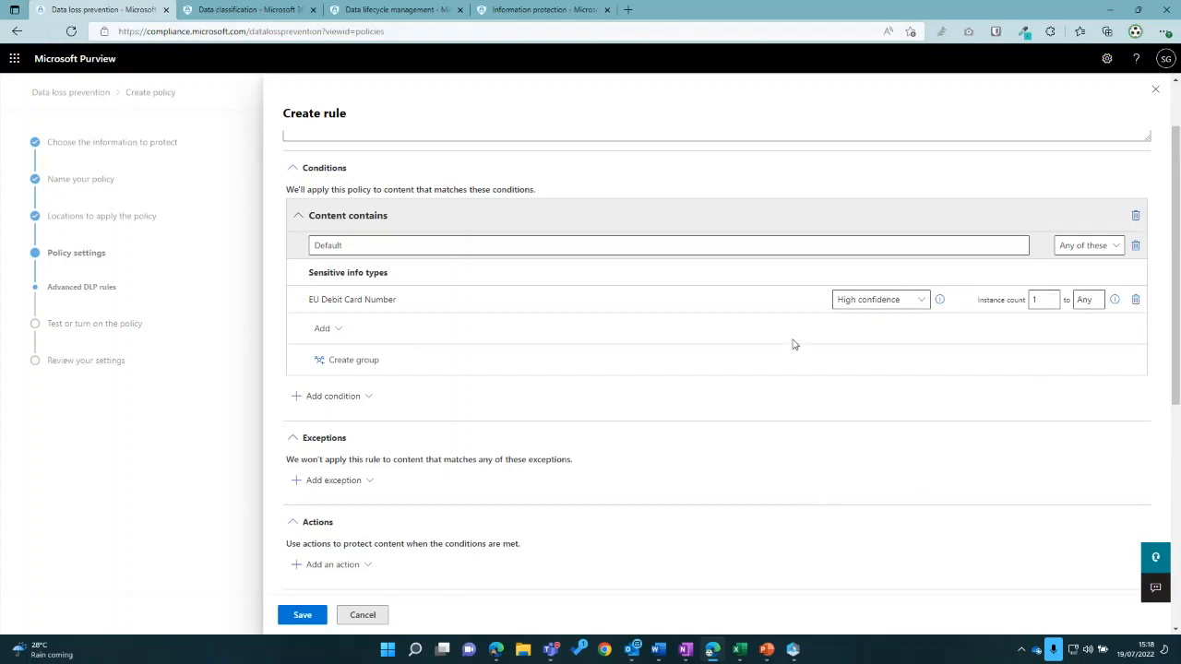
pyautogui.scroll(-1, 791, 344)
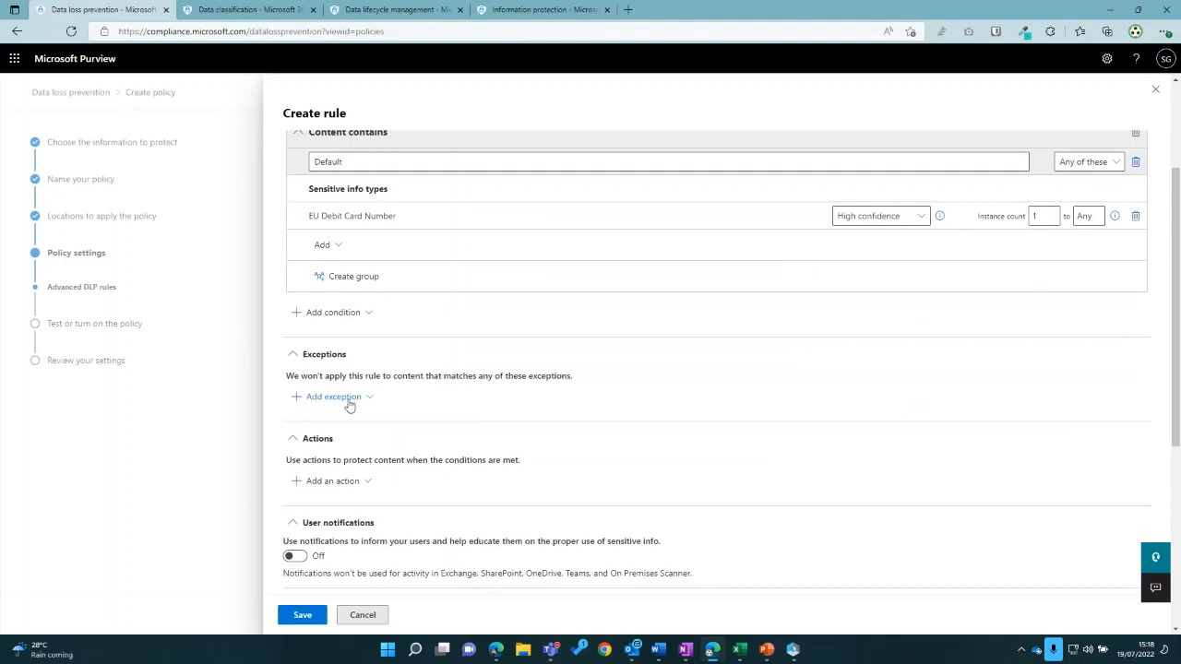
pyautogui.click(347, 399)
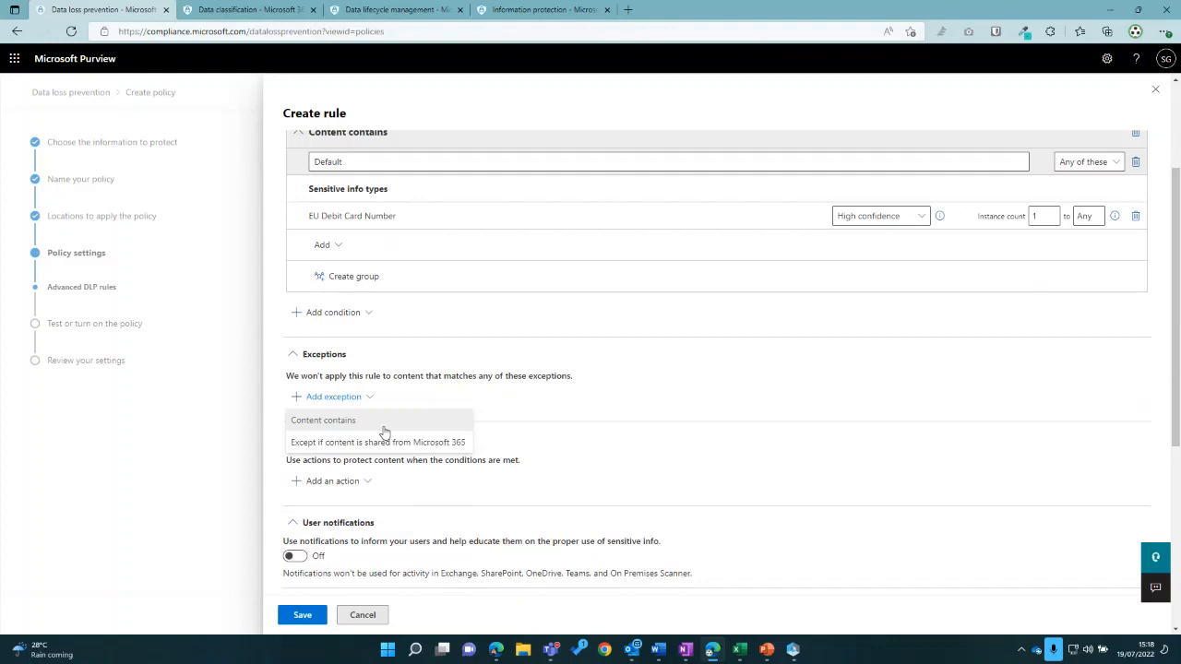
pyautogui.click(617, 440)
pyautogui.scroll(-2, 596, 422)
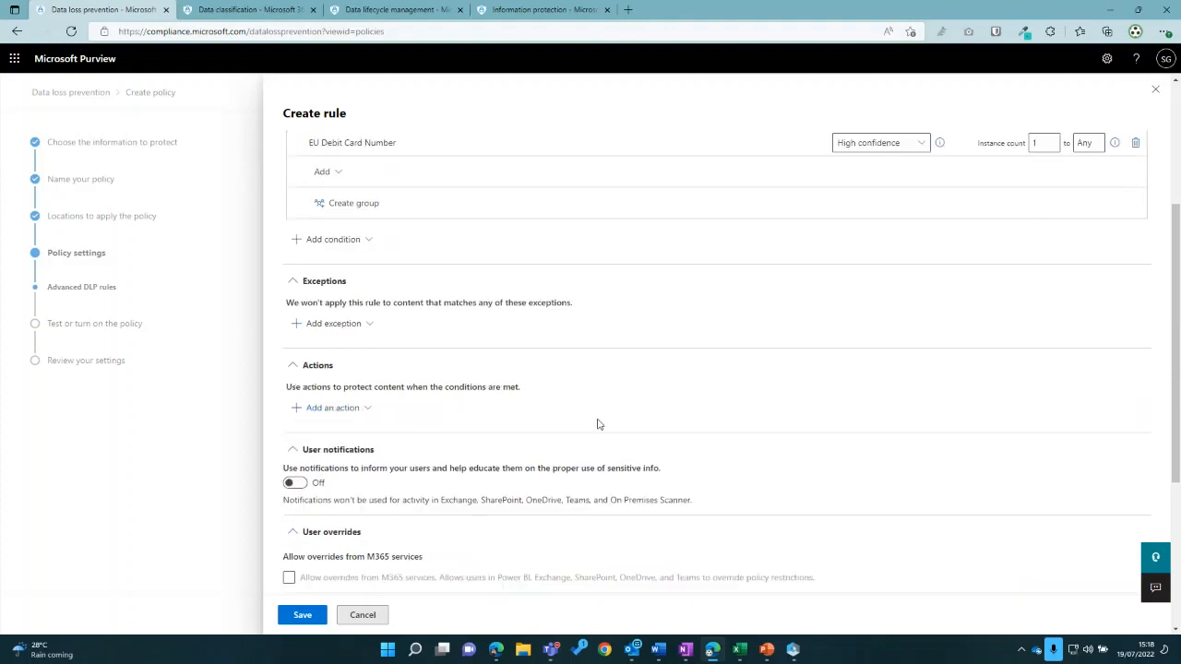
pyautogui.click(351, 318)
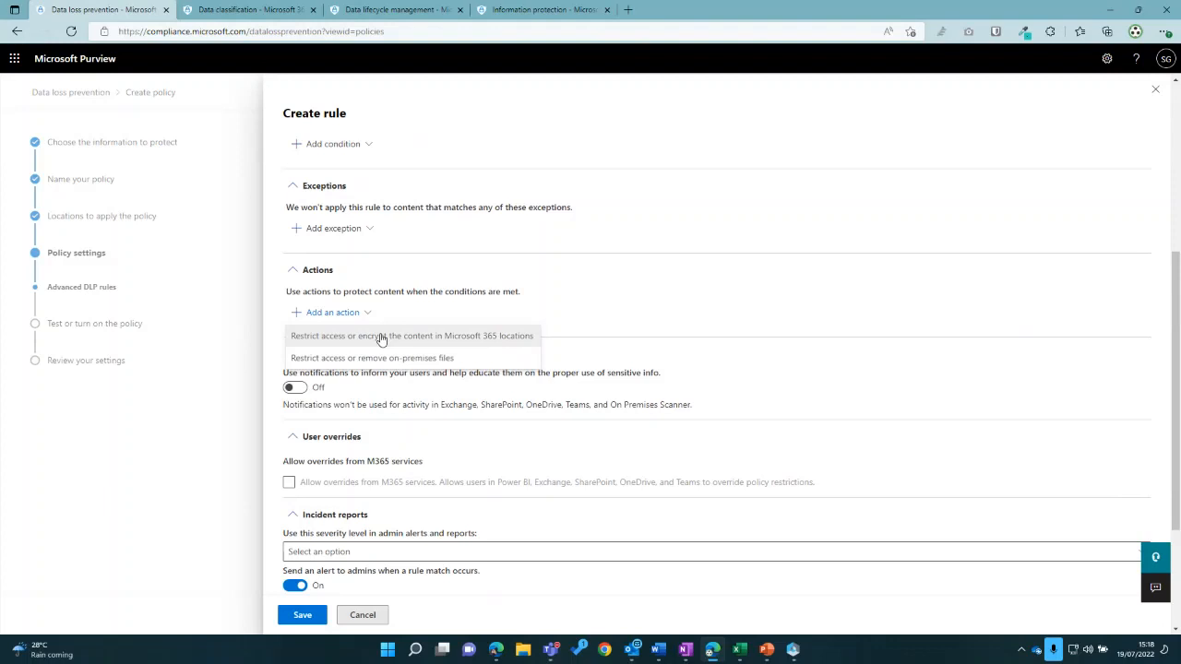
pyautogui.click(671, 297)
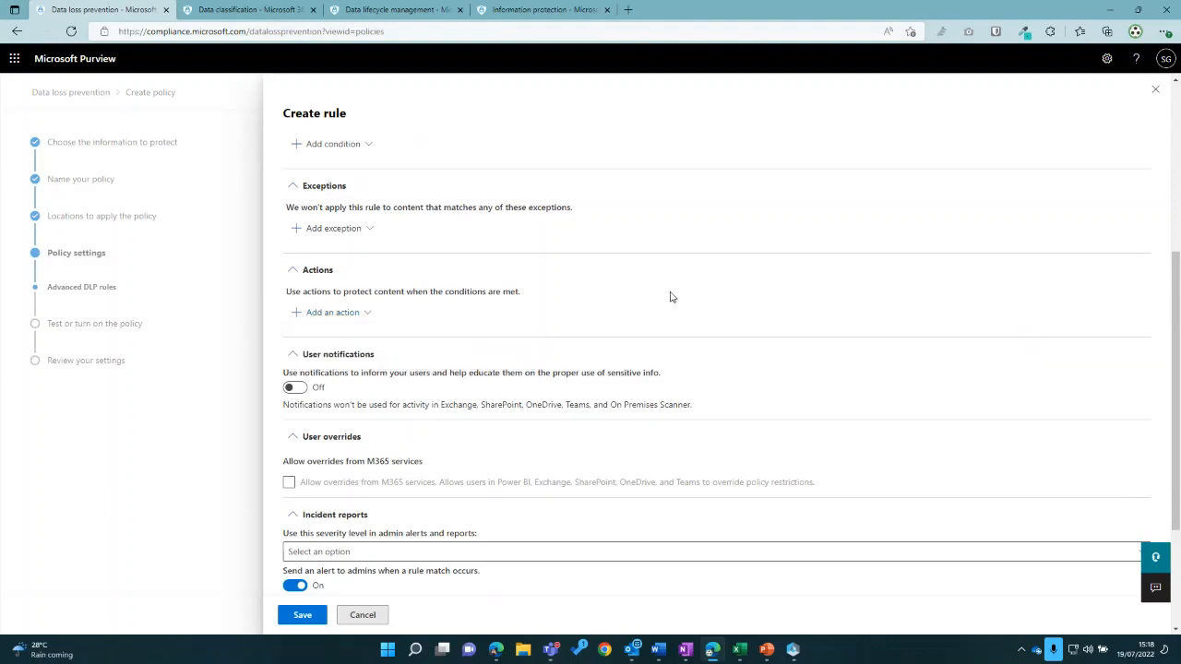
# Step: Turn on user notifications for the rule, review its override and incident report settings, and discard the rule
pyautogui.click(291, 388)
pyautogui.scroll(-1, 390, 510)
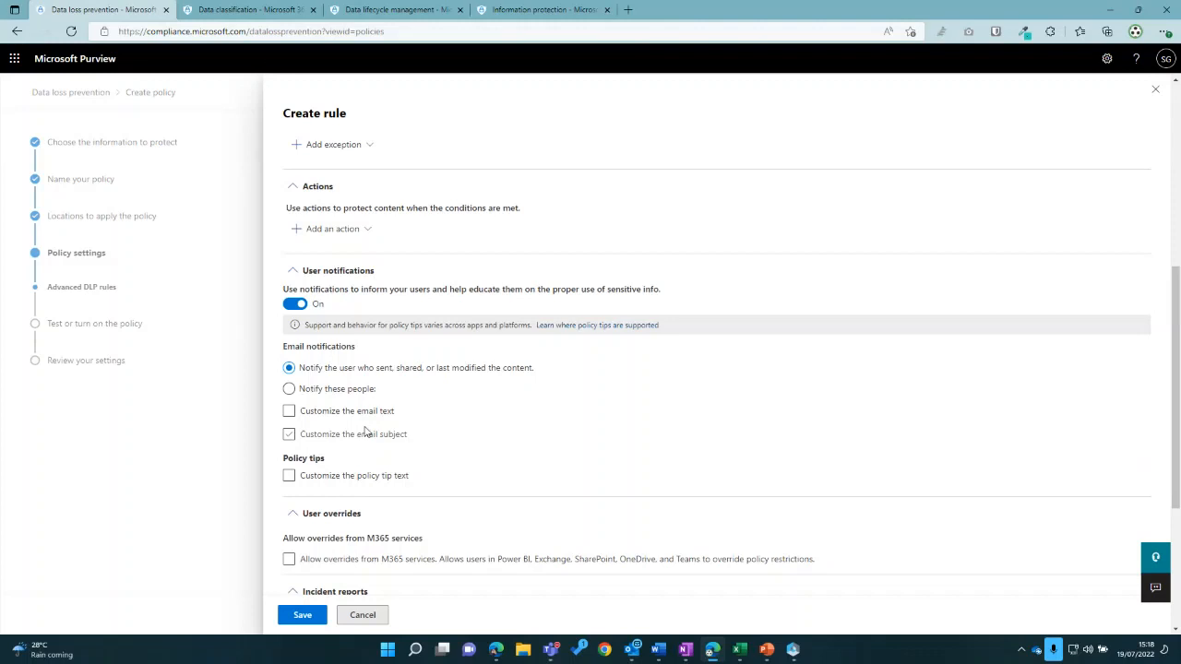
pyautogui.scroll(-3, 365, 433)
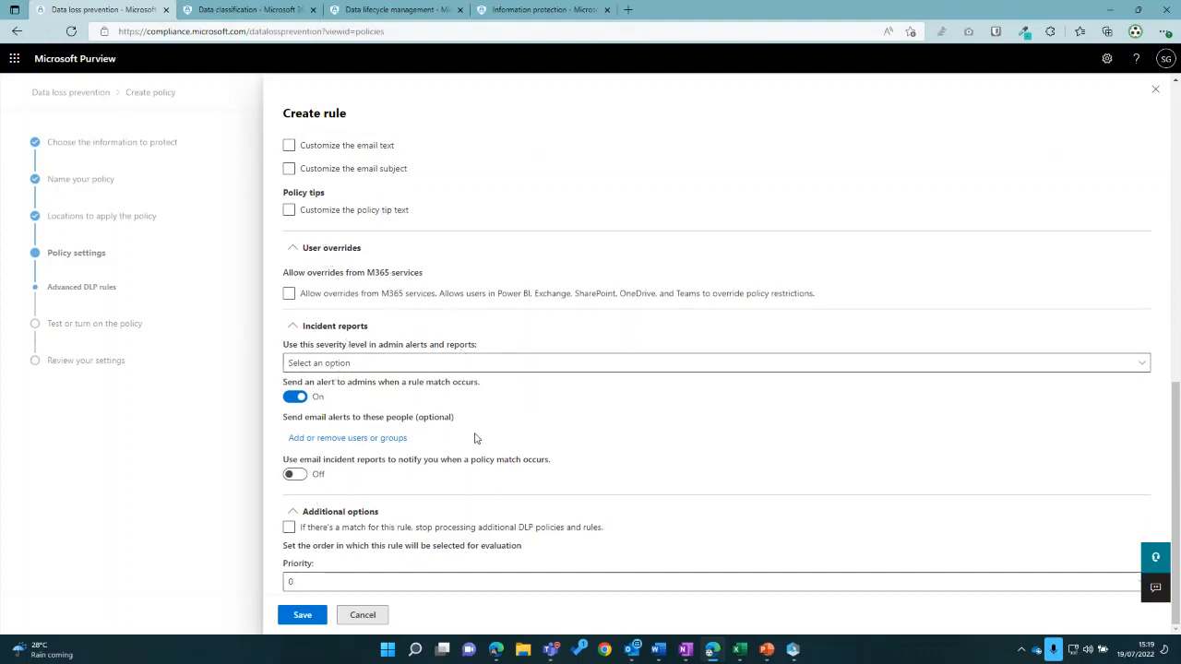
pyautogui.scroll(2, 481, 439)
pyautogui.scroll(6, 486, 454)
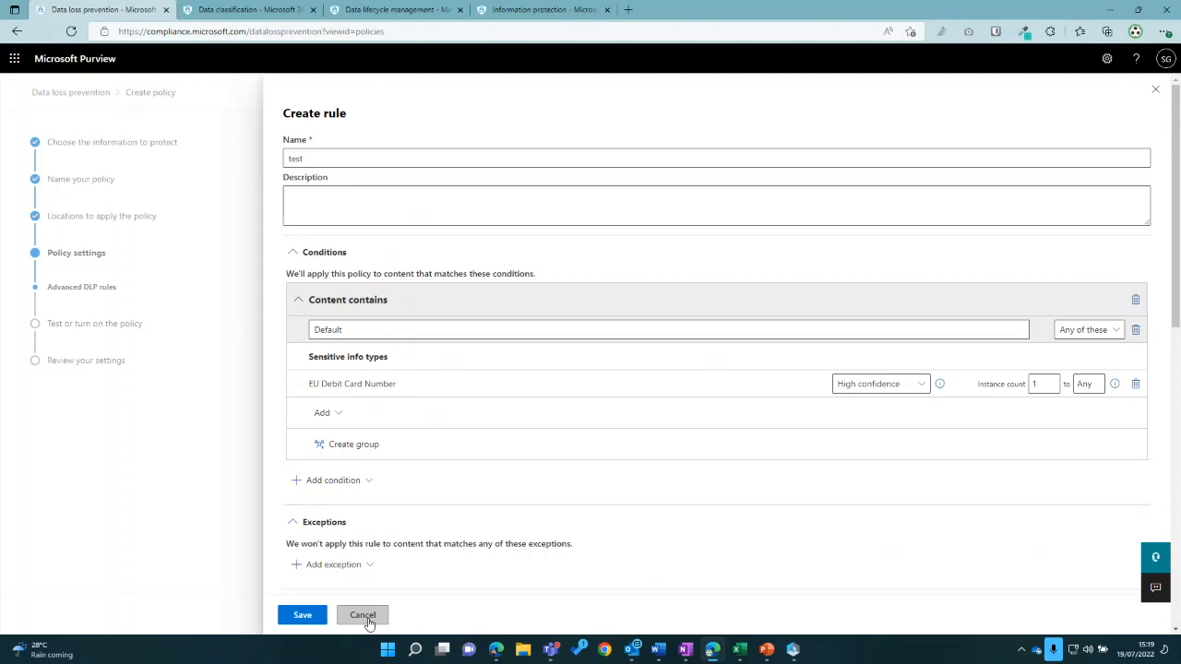
pyautogui.click(363, 616)
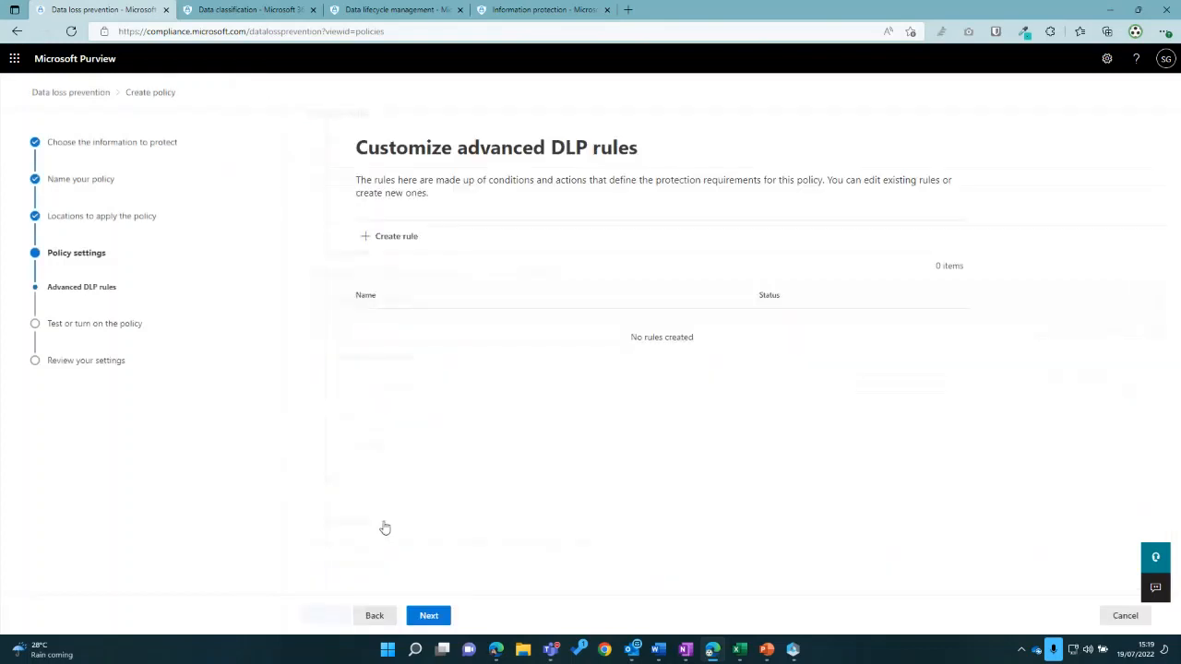
# Step: Start a custom sensitive info type in Data classification with the name and description "test", continuing to its patterns
pyautogui.click(250, 11)
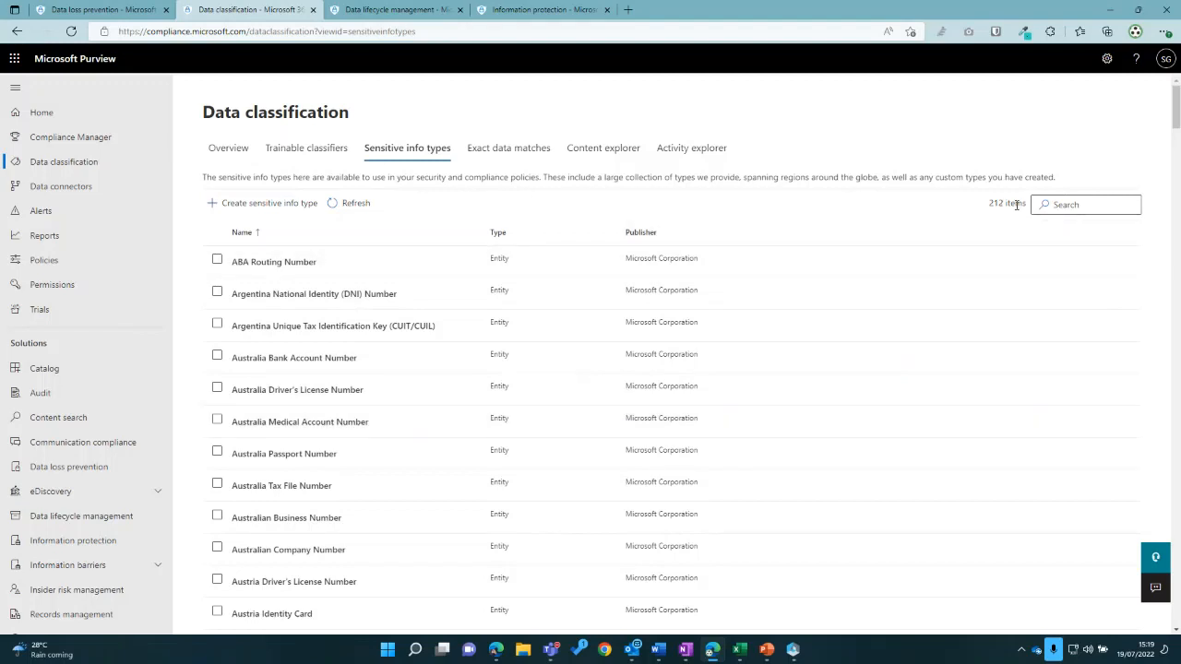
pyautogui.click(263, 205)
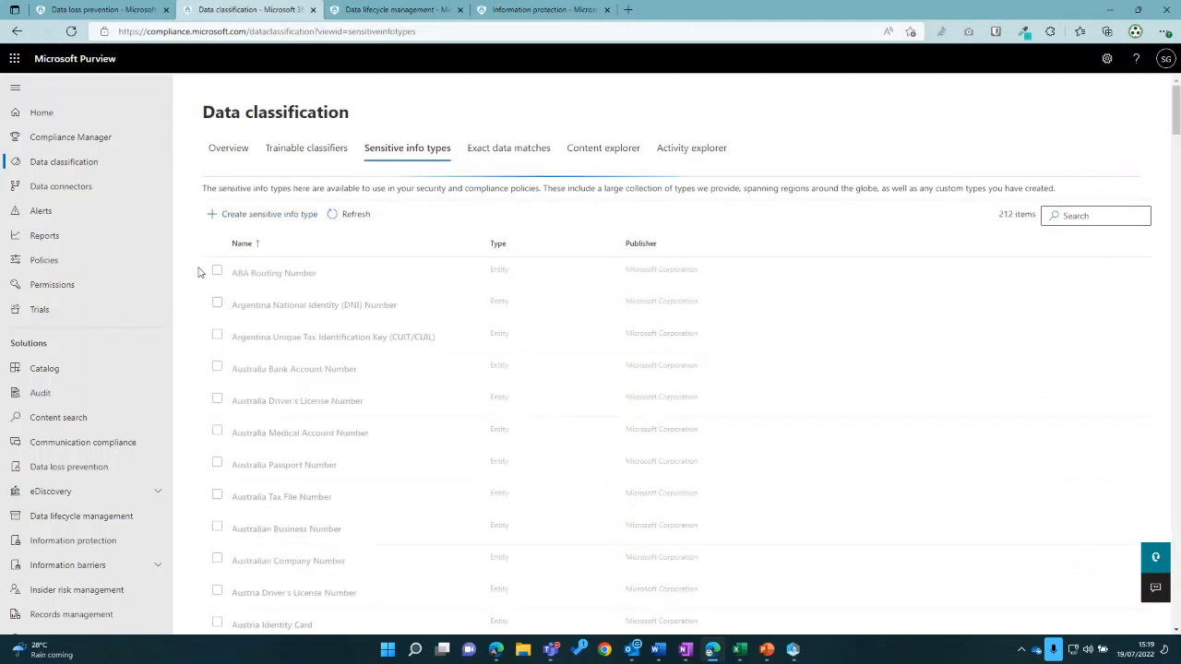
pyautogui.click(249, 216)
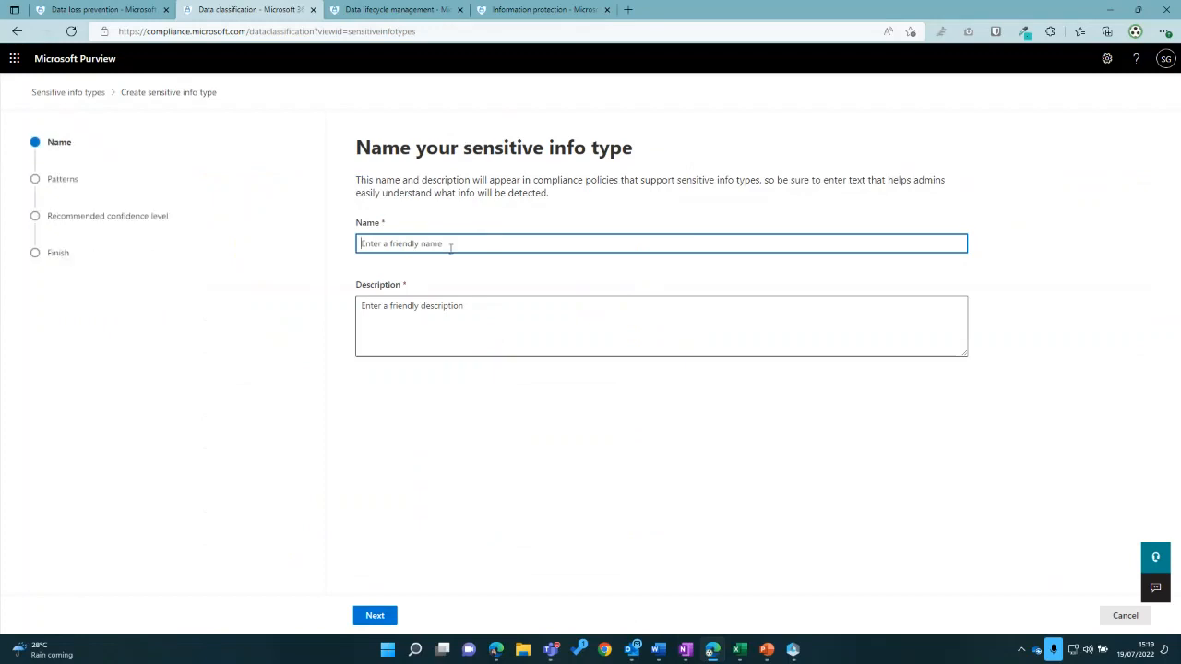
pyautogui.write('test')
pyautogui.click(374, 615)
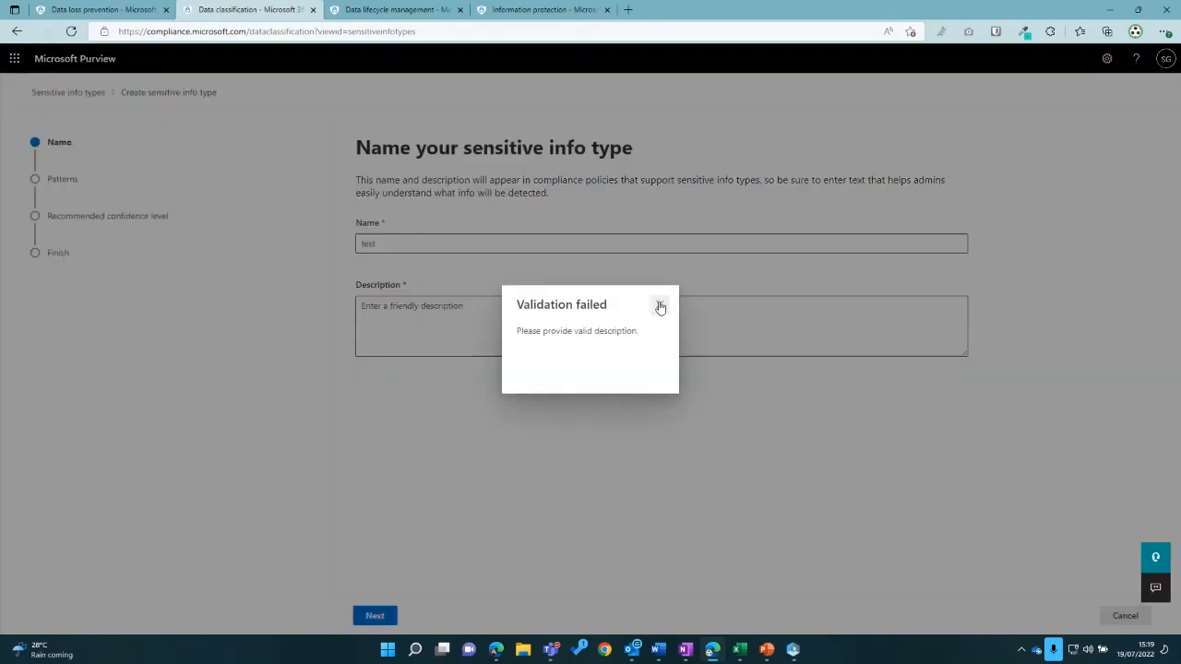
pyautogui.click(659, 307)
pyautogui.click(402, 314)
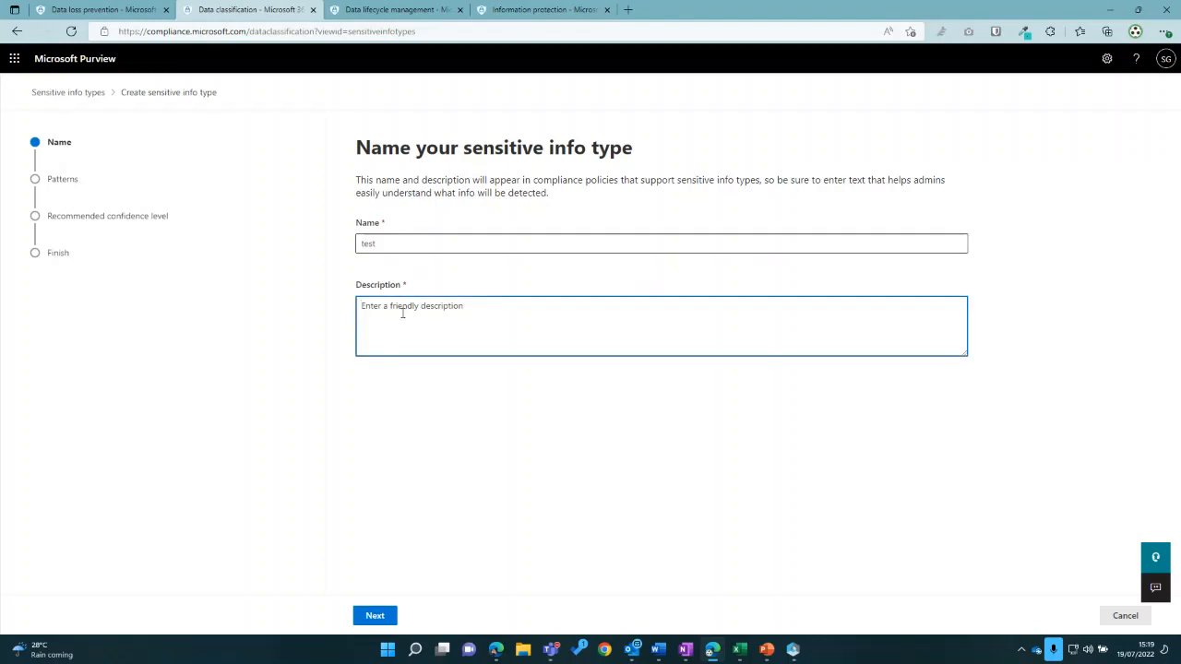
pyautogui.write('test')
pyautogui.click(376, 616)
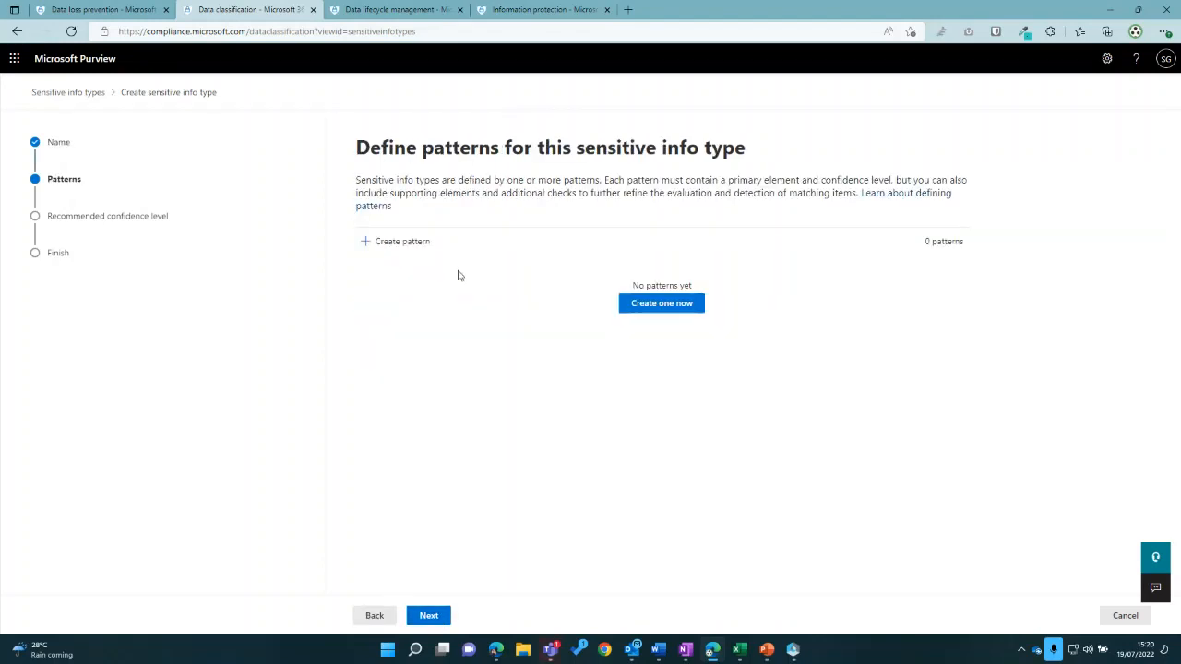
# Step: Examine the settings for a new pattern of the sensitive info type, leaving without creating one
pyautogui.click(386, 244)
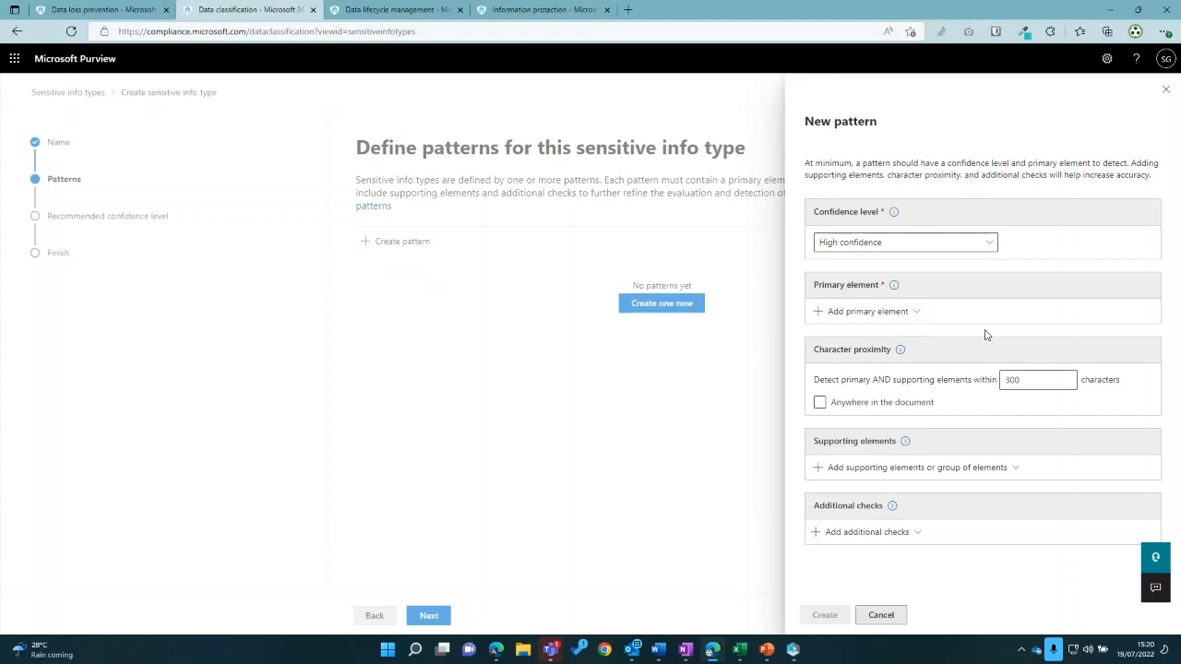
pyautogui.click(1166, 89)
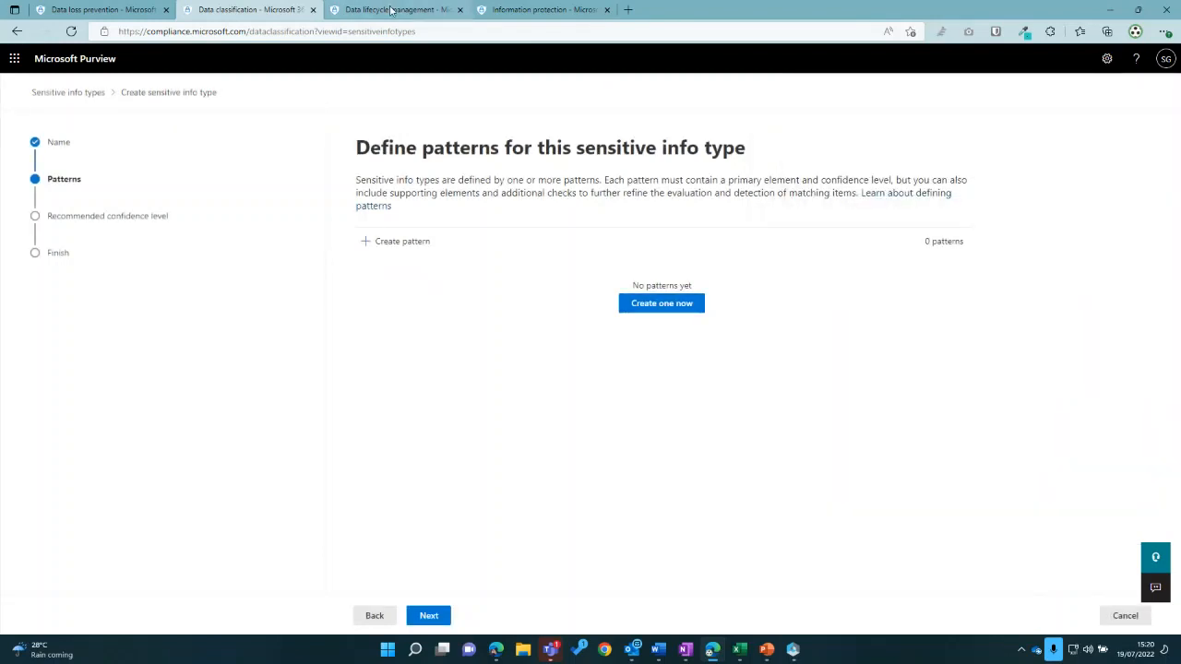
# Step: Start a retention label named "test" in Data lifecycle management and continue to its label settings
pyautogui.click(391, 11)
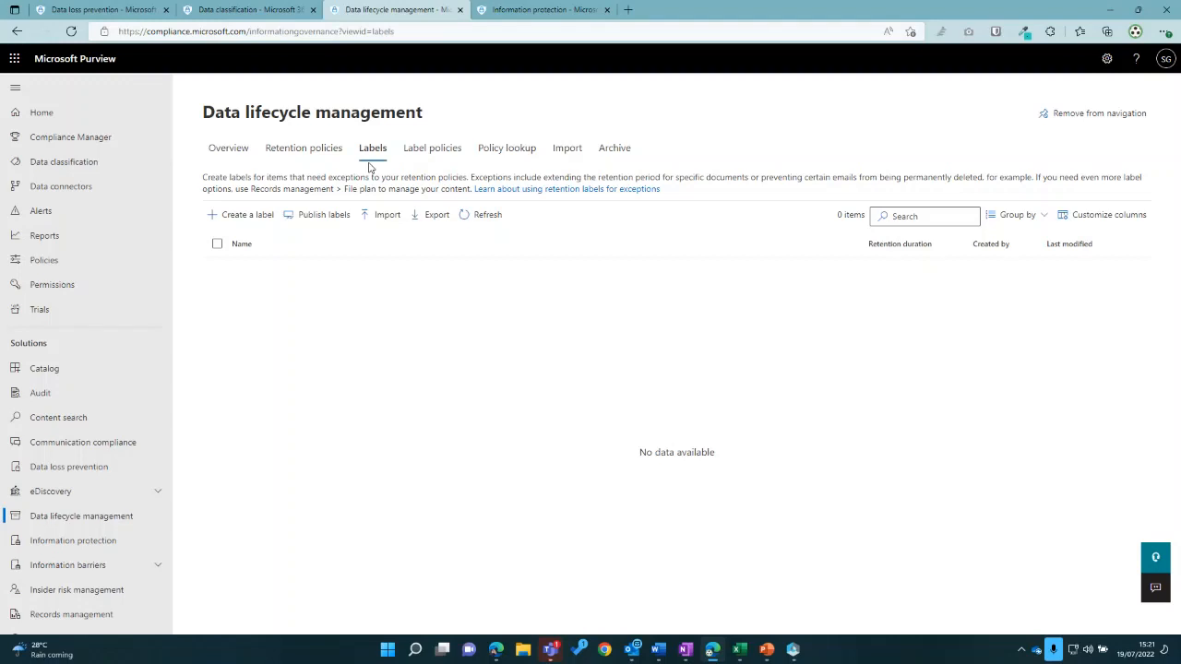
pyautogui.click(238, 215)
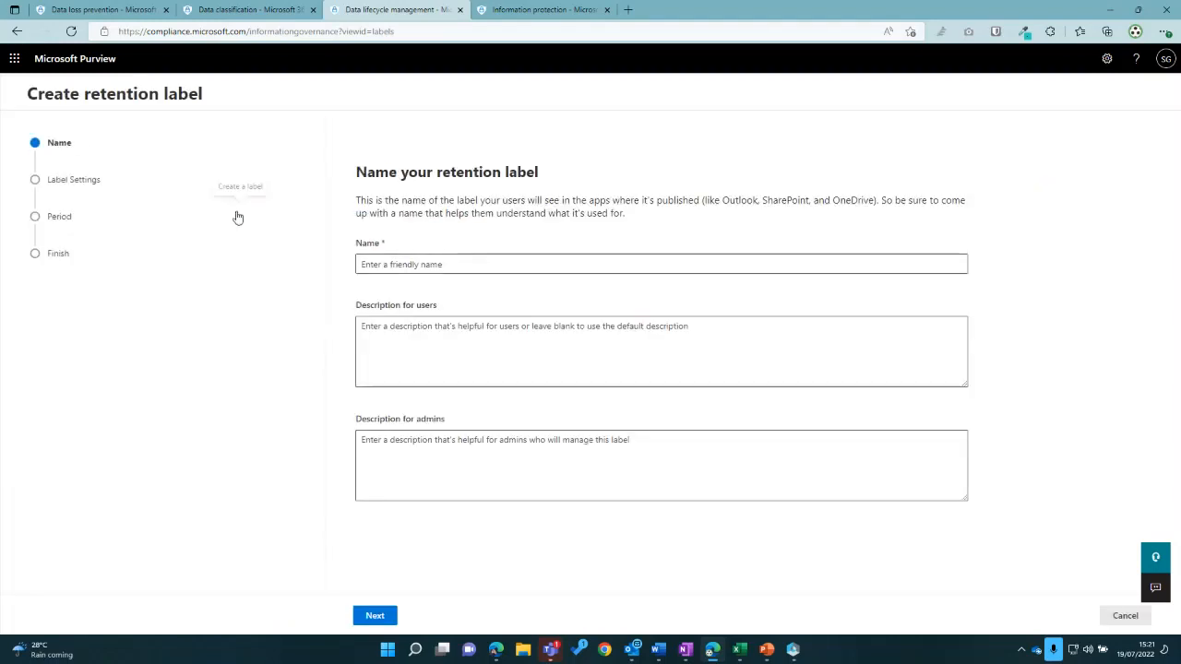
pyautogui.click(425, 263)
pyautogui.write('t')
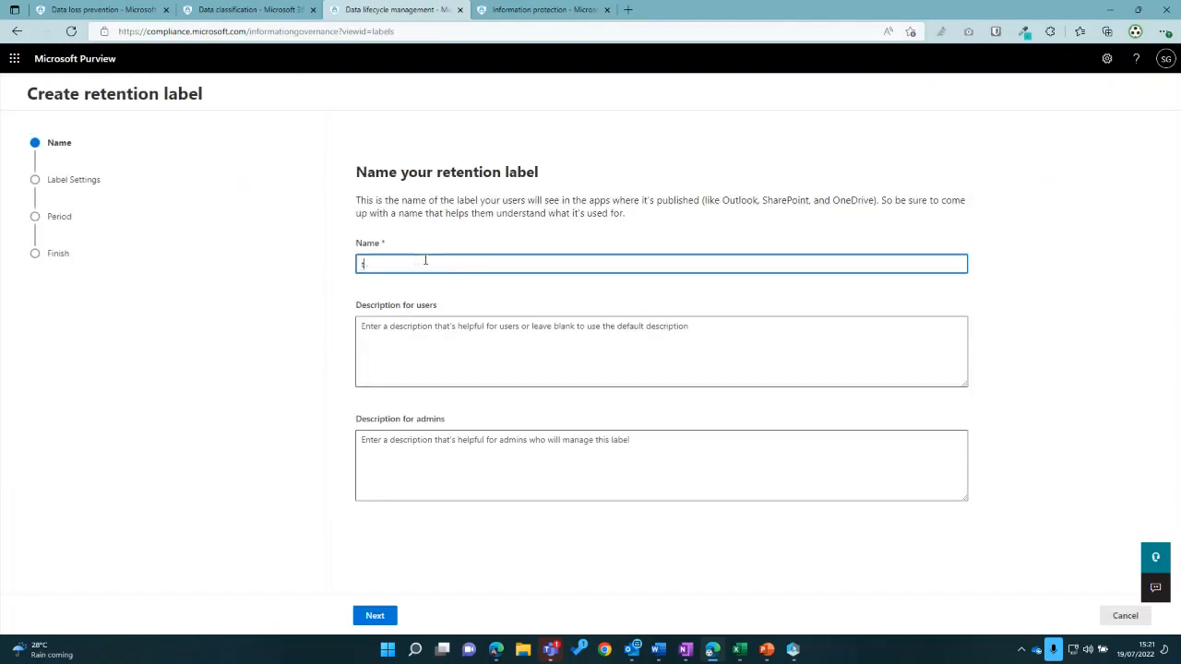
pyautogui.write('est')
pyautogui.click(375, 616)
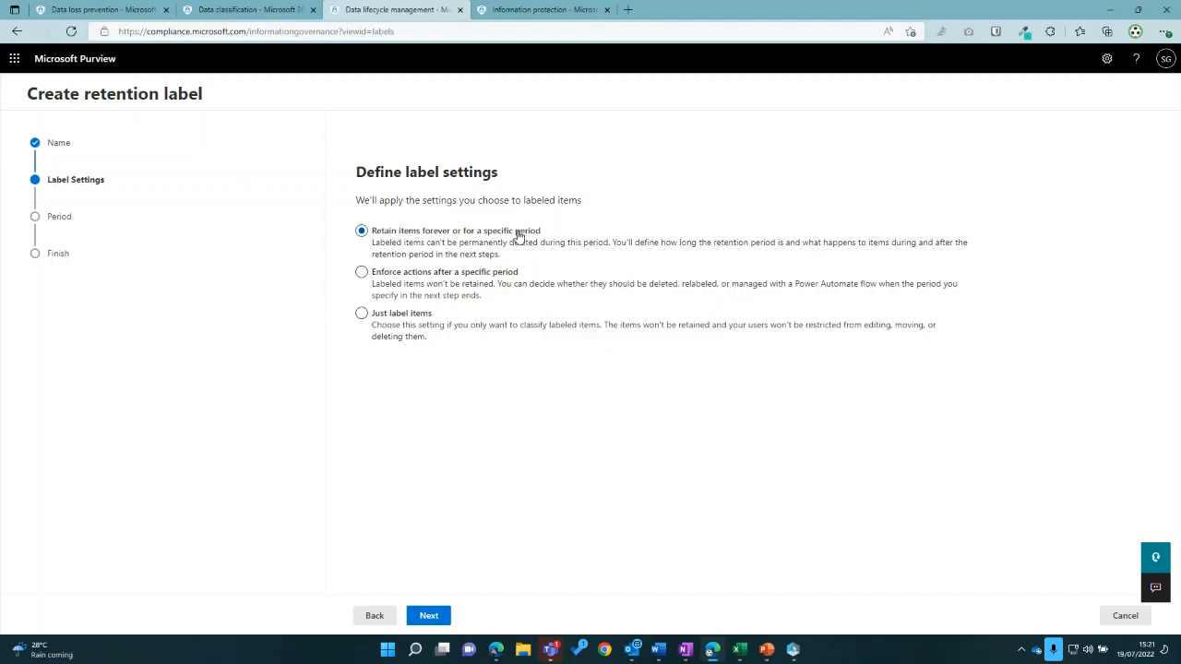
# Step: Set the retention label to retain items forever or for a specific period, and continue to the period definition
pyautogui.click(361, 273)
pyautogui.click(399, 236)
pyautogui.click(409, 276)
pyautogui.click(361, 314)
pyautogui.click(409, 232)
pyautogui.click(428, 618)
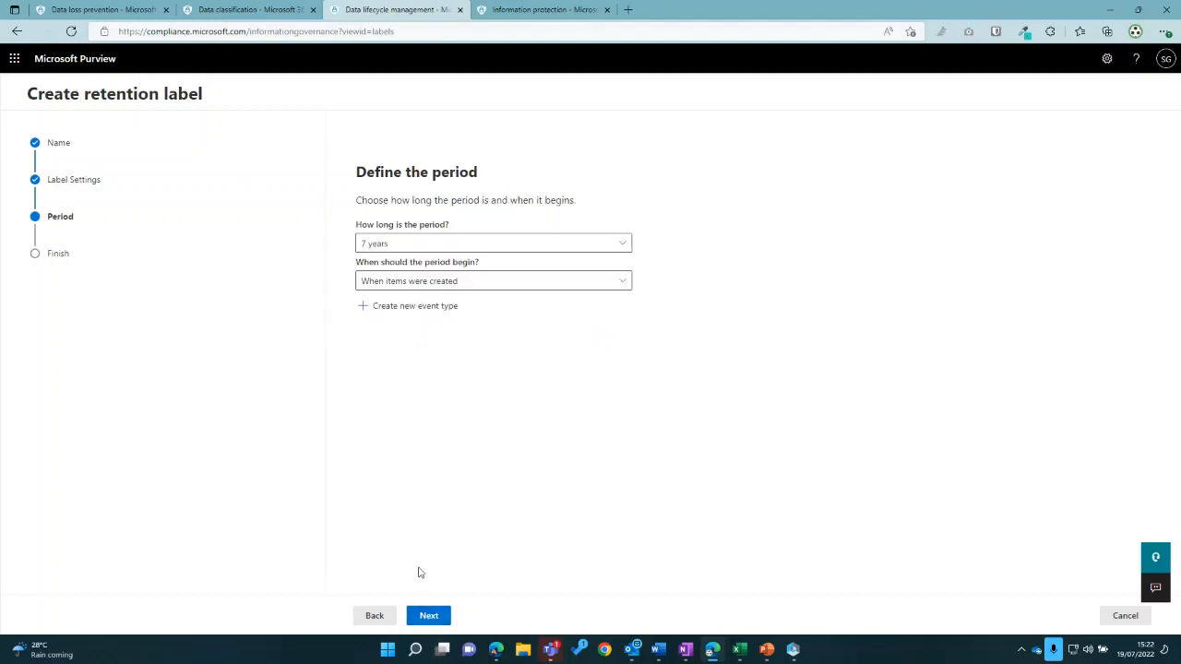
# Step: Examine the available retention period lengths and the options for when the period begins, without changing either
pyautogui.click(585, 244)
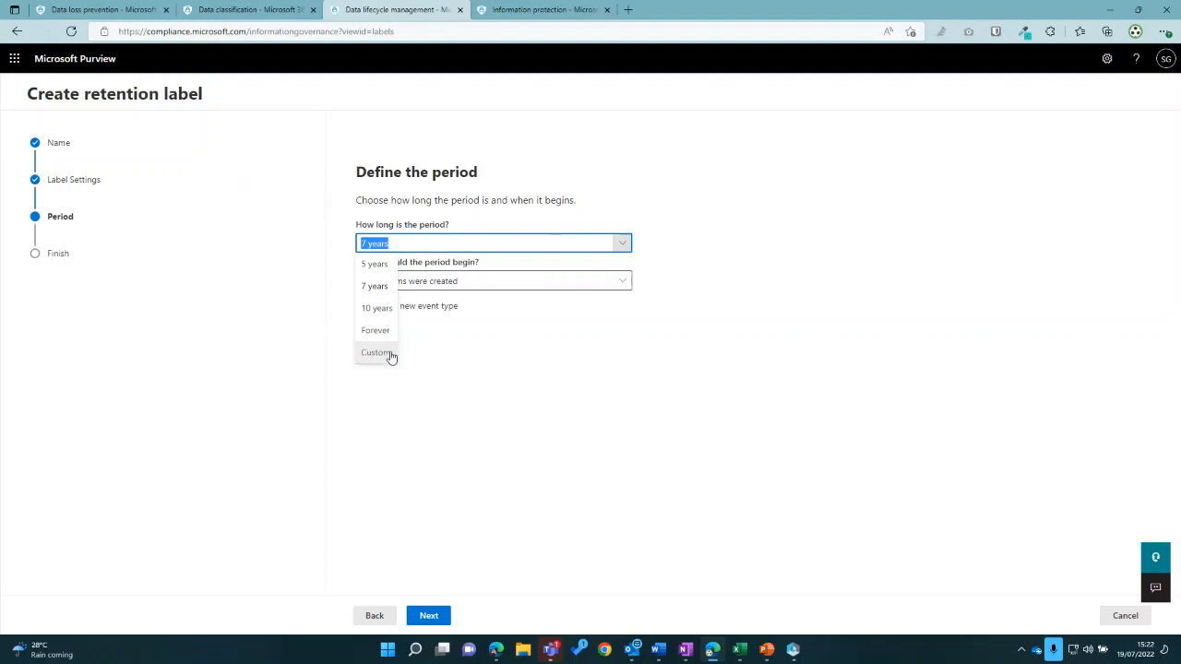
pyautogui.click(447, 351)
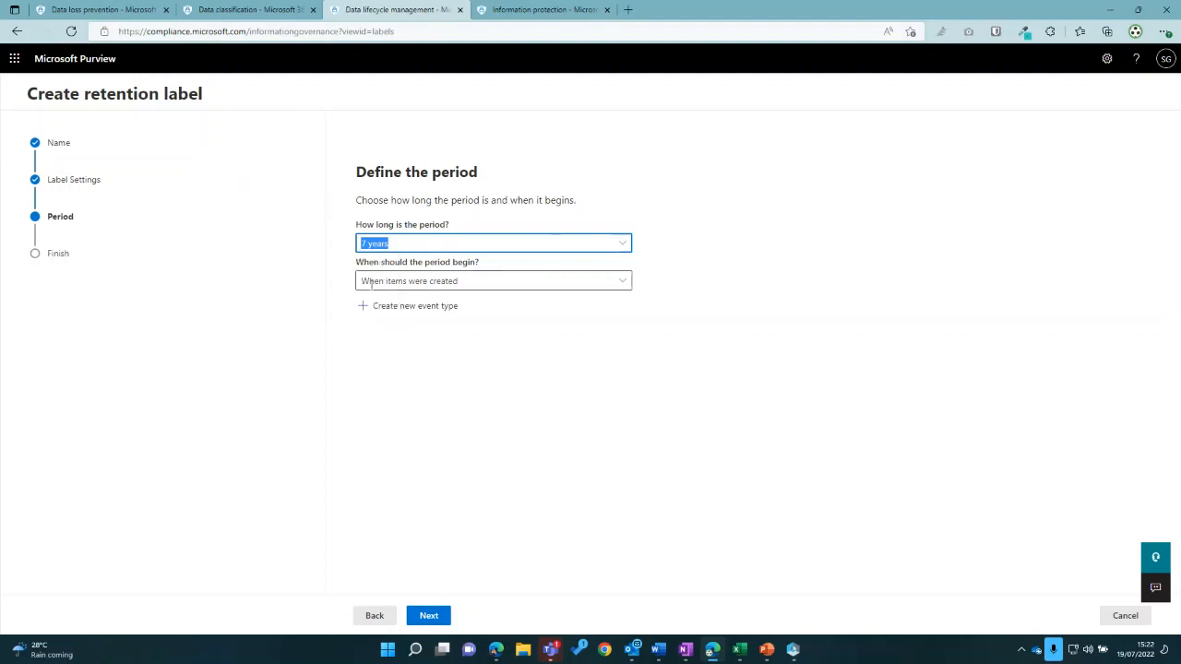
pyautogui.click(621, 282)
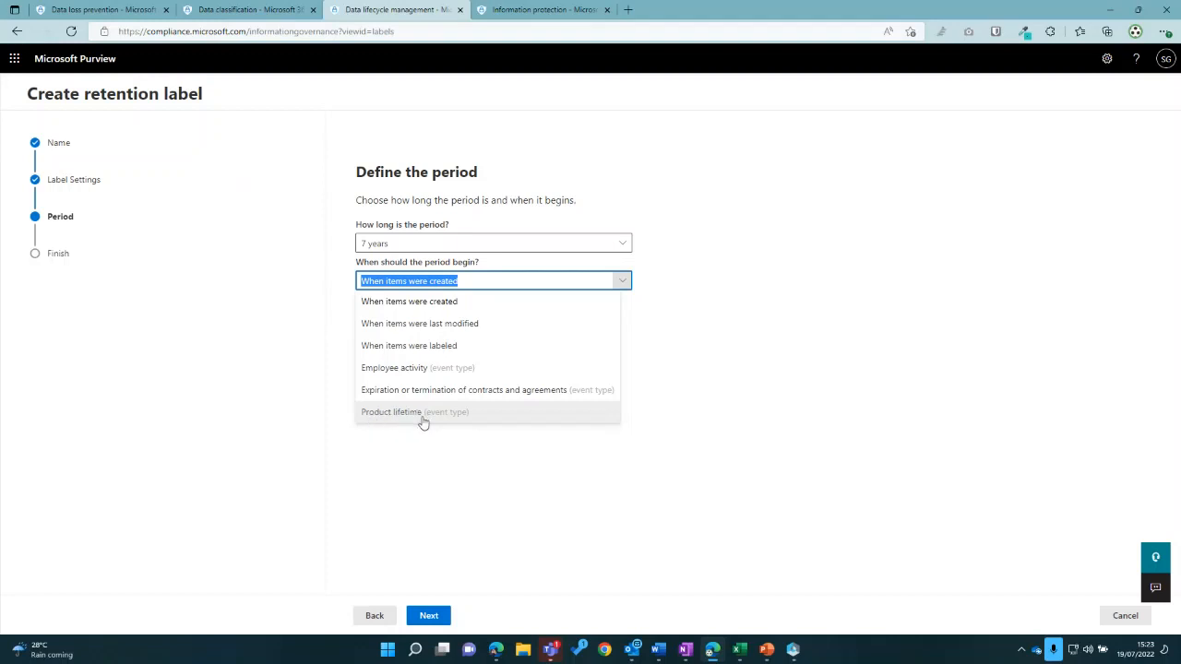
pyautogui.press('Escape')
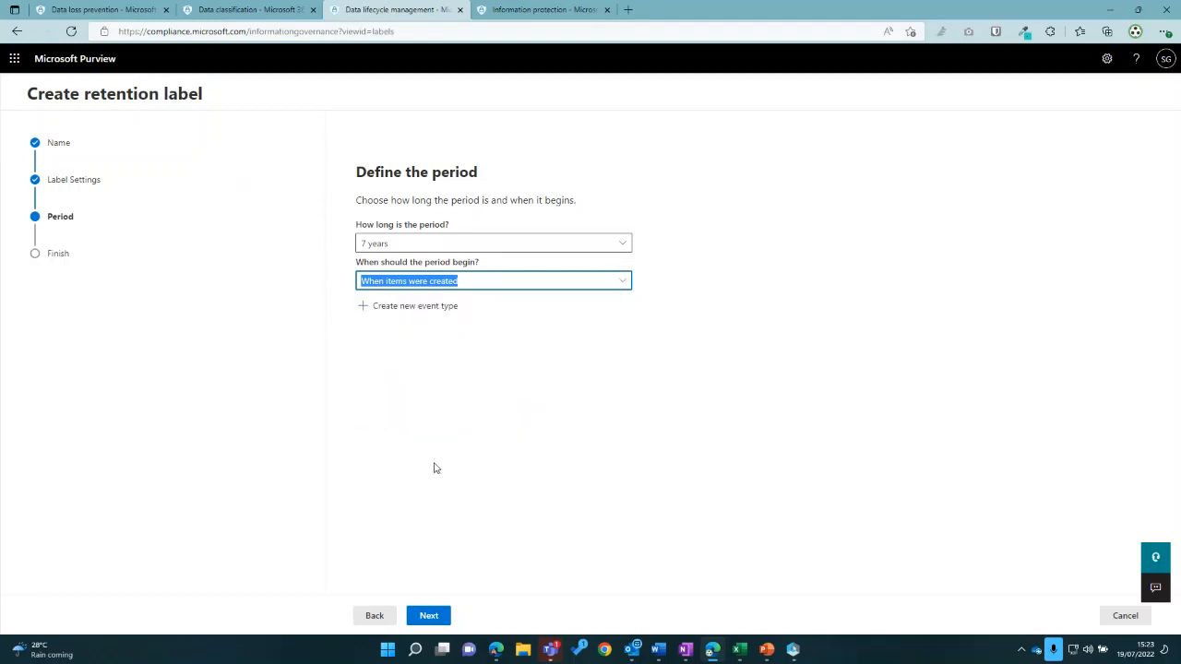
# Step: Start a sensitivity label in Information protection with name, display name and user description "test", continuing to its scope
pyautogui.click(521, 11)
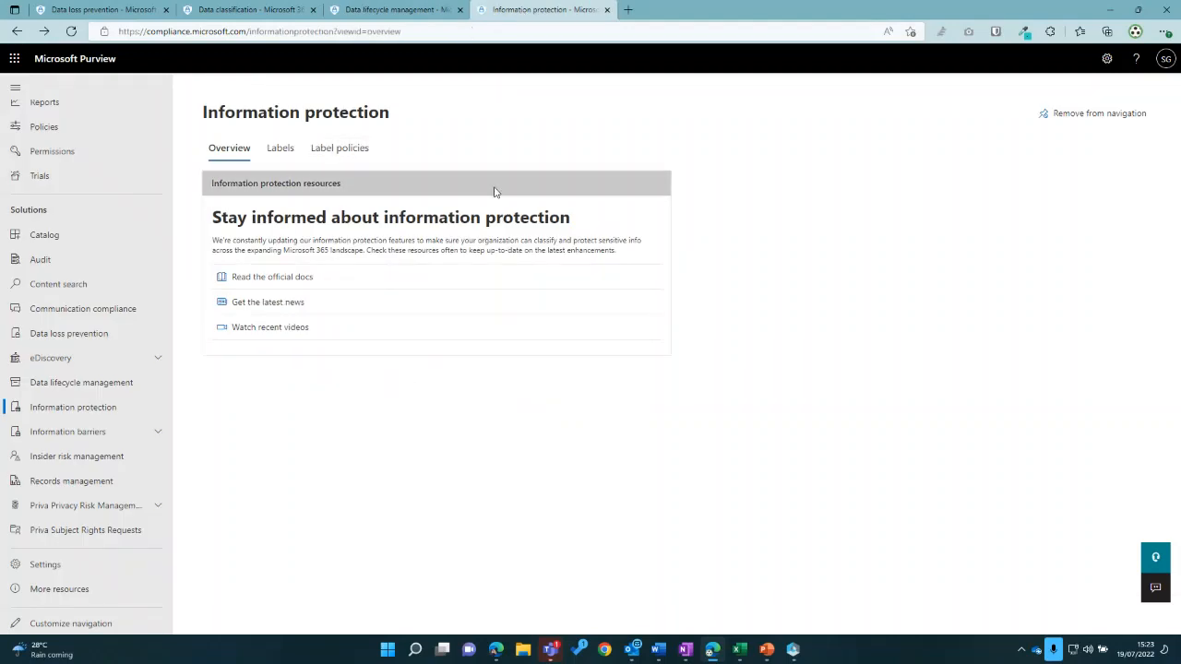
pyautogui.click(280, 149)
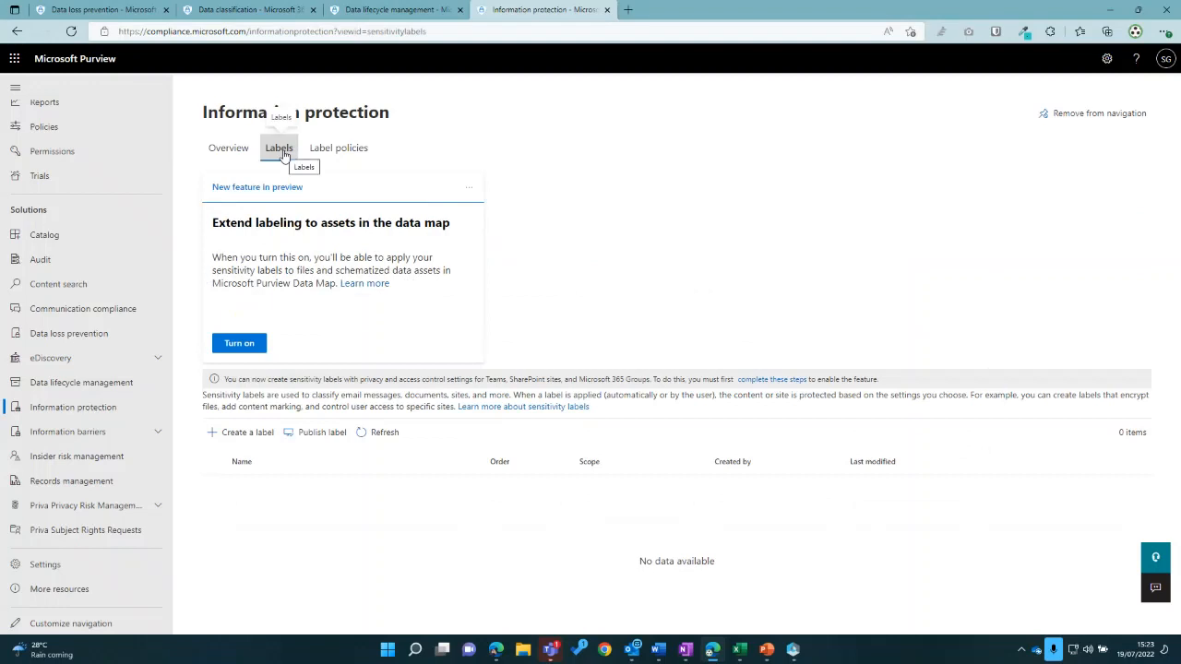
pyautogui.click(238, 434)
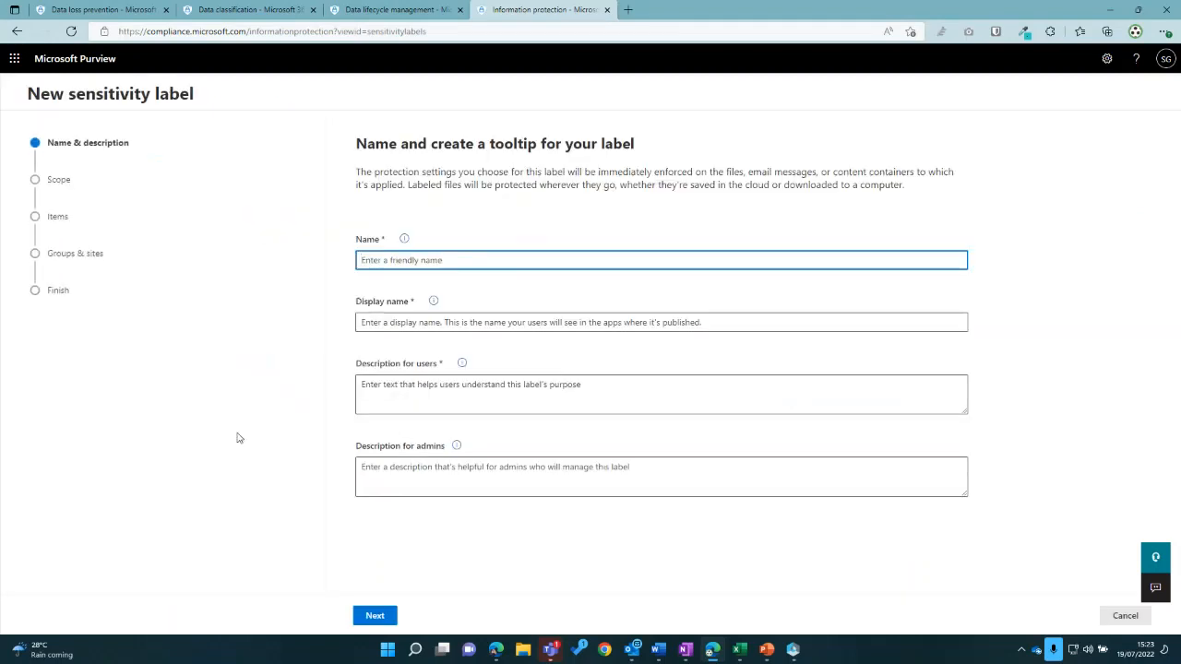
pyautogui.write('test')
pyautogui.moveTo(376, 259); pyautogui.dragTo(363, 259)
pyautogui.hotkey('ctrl', 'c')
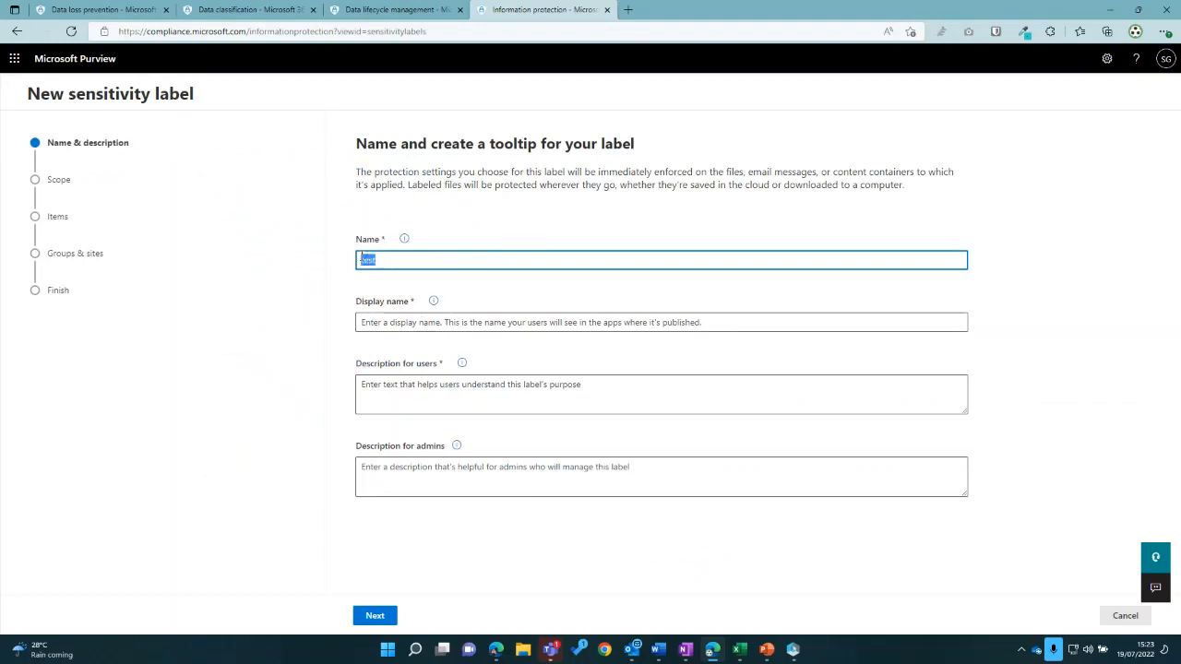
pyautogui.click(392, 324)
pyautogui.hotkey('ctrl', 'v')
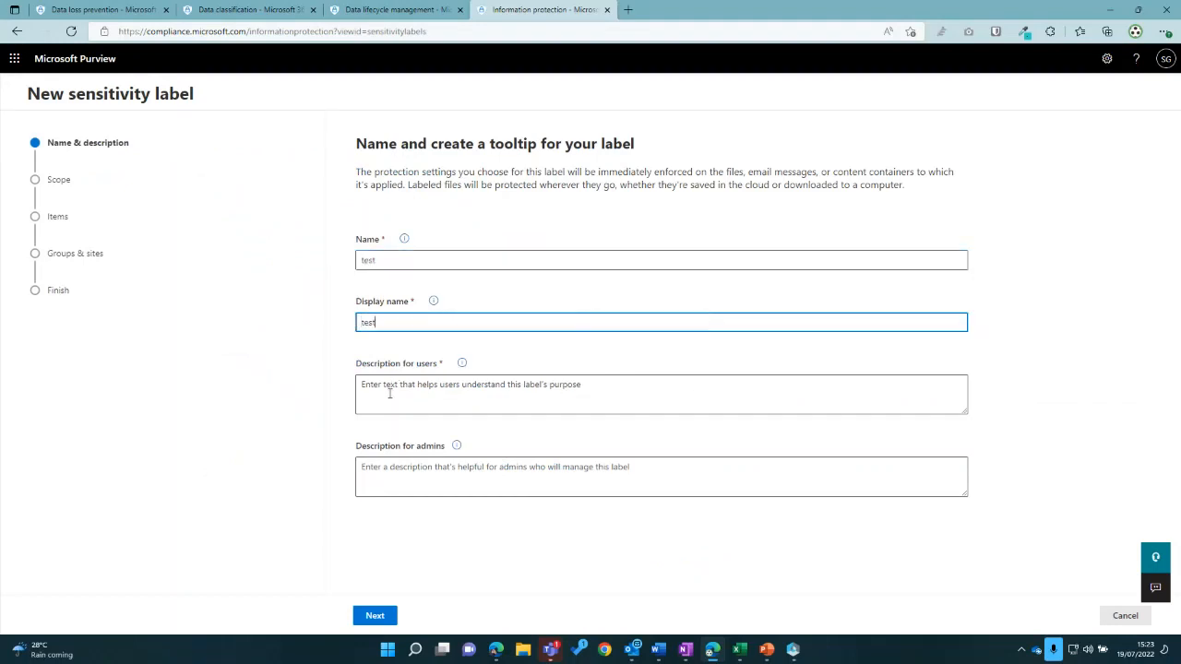
pyautogui.click(387, 395)
pyautogui.hotkey('ctrl', 'v')
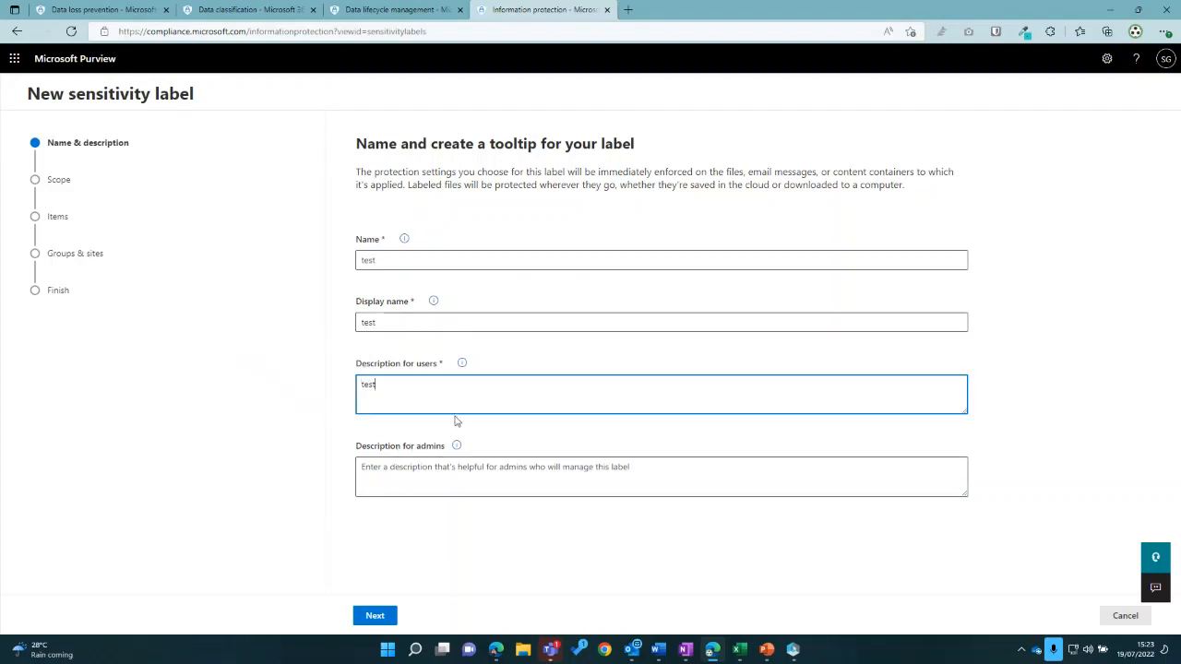
pyautogui.click(375, 617)
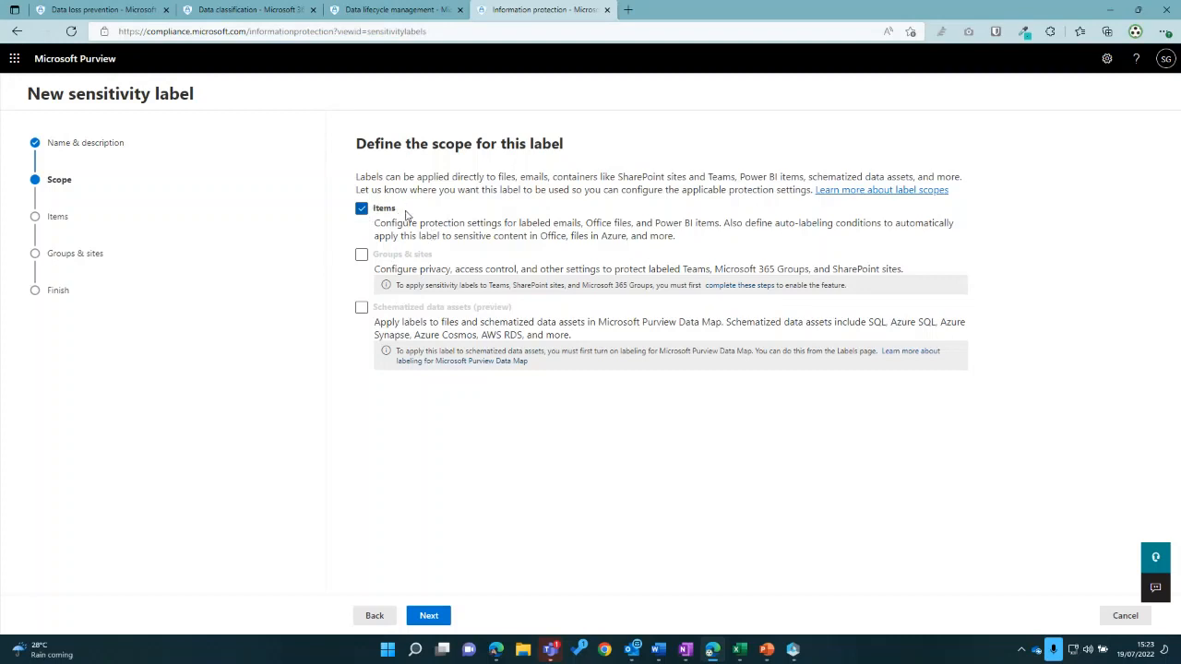
# Step: Keep the label scope on Items, enable both encrypting and marking items, and continue to the encryption settings
pyautogui.click(438, 623)
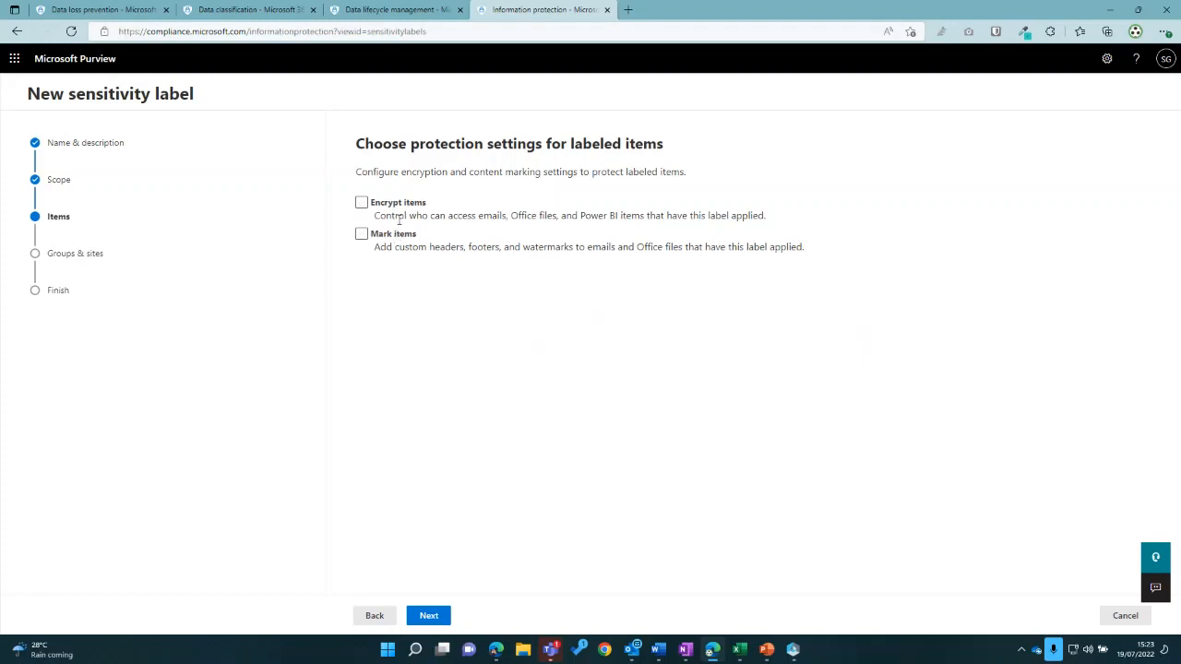
pyautogui.click(360, 205)
pyautogui.click(361, 236)
pyautogui.click(430, 618)
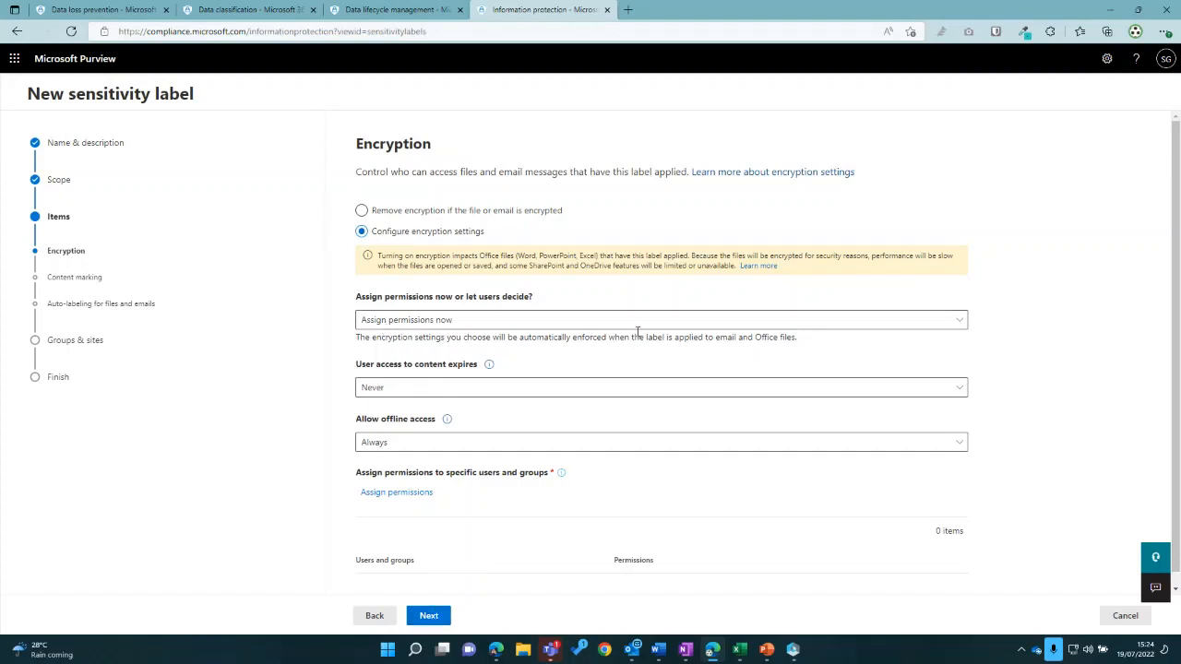
# Step: Examine the encryption options for assigning permissions, user access expiry and offline access, keeping Assign permissions now, Never and Always
pyautogui.click(834, 323)
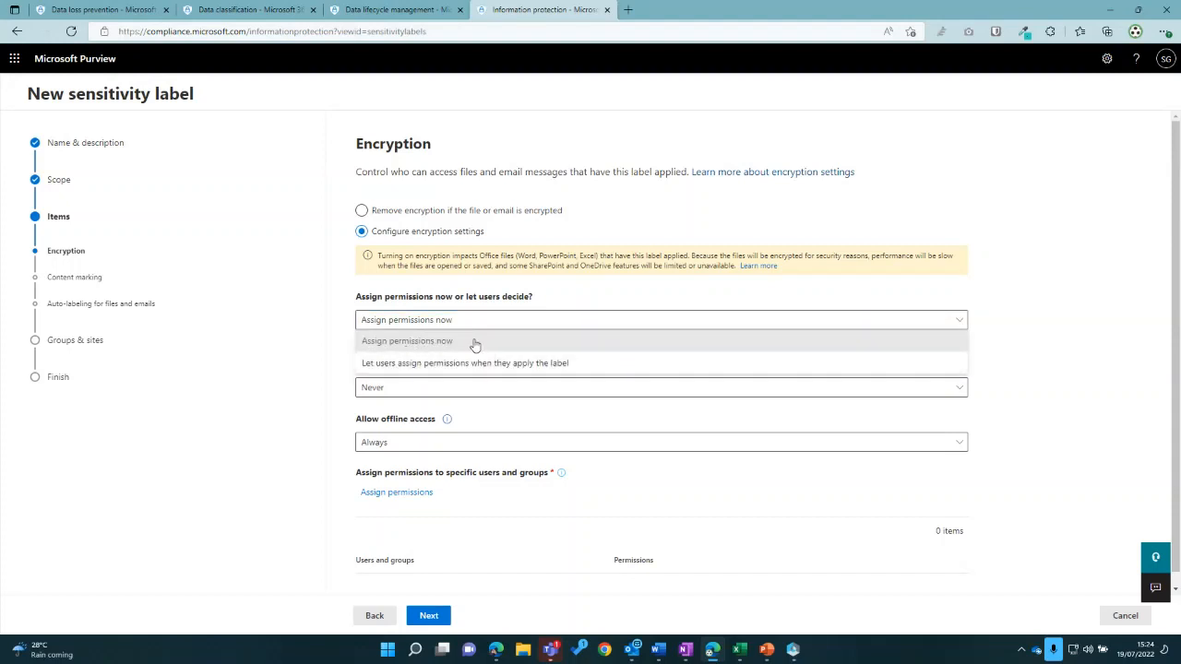
pyautogui.click(474, 344)
pyautogui.click(472, 389)
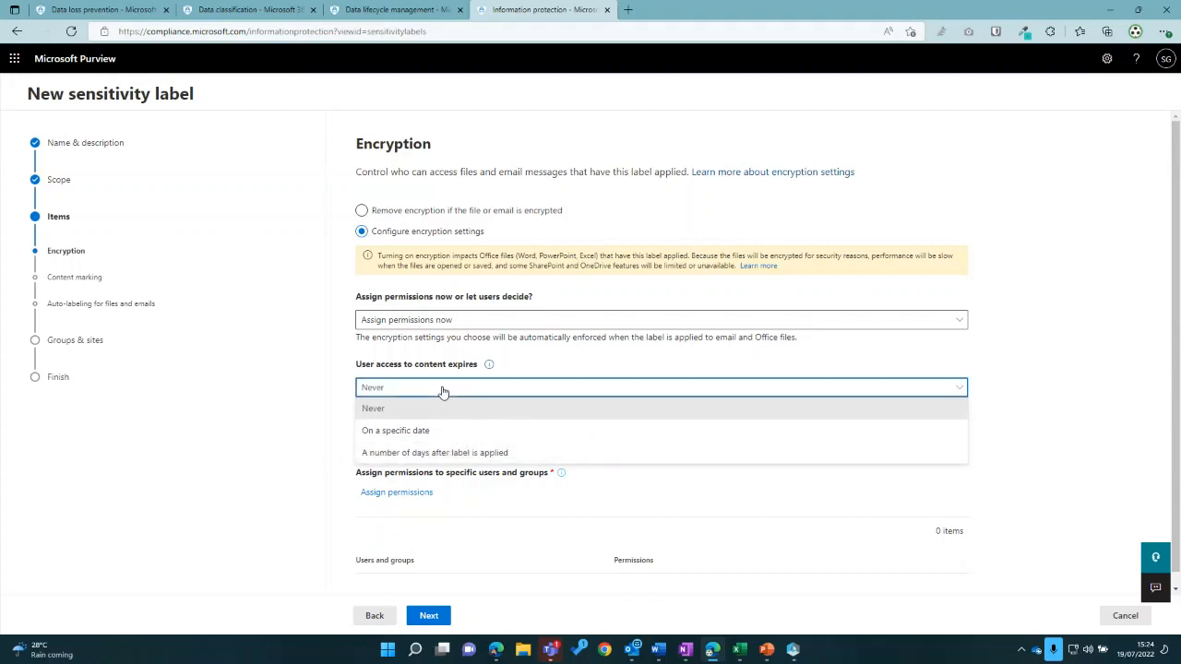
pyautogui.click(443, 390)
pyautogui.click(469, 445)
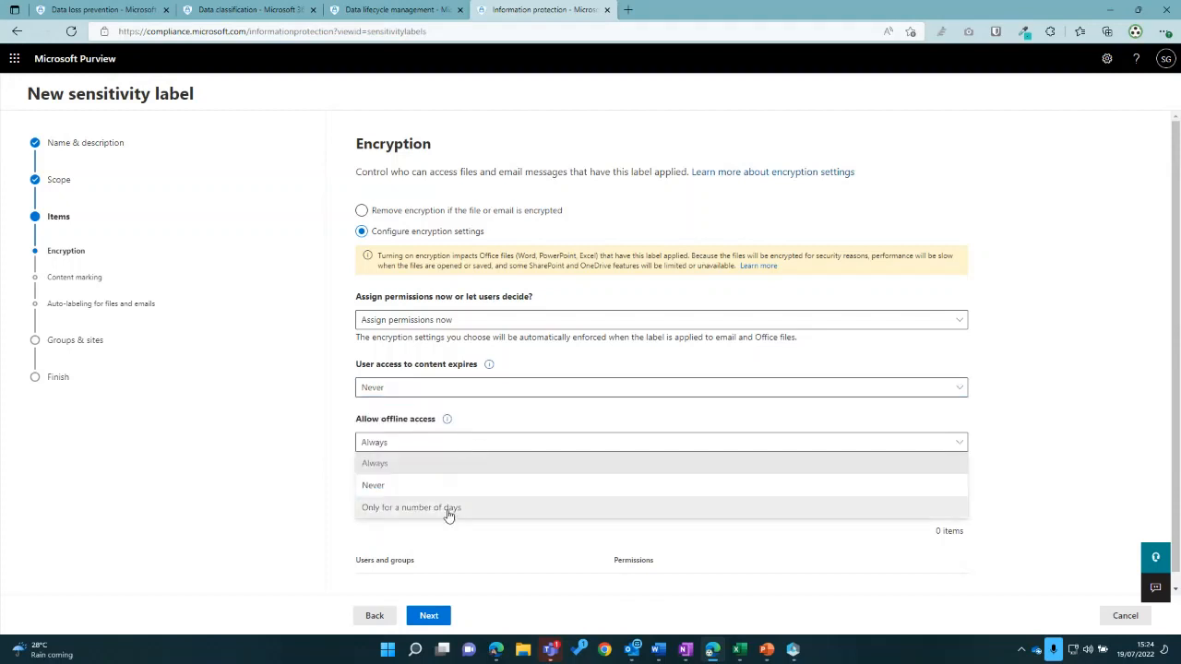
pyautogui.click(439, 446)
# Step: Assign encryption permissions to all users and groups in the organization plus one individual user, save, and continue to content marking
pyautogui.click(396, 495)
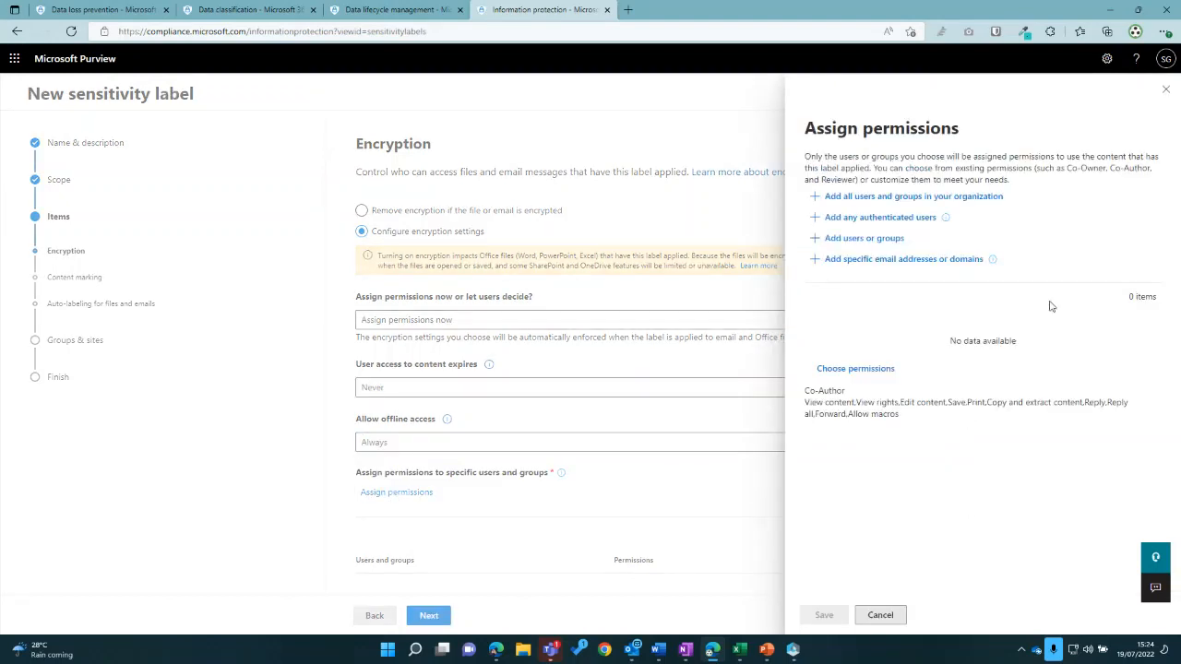
pyautogui.click(846, 200)
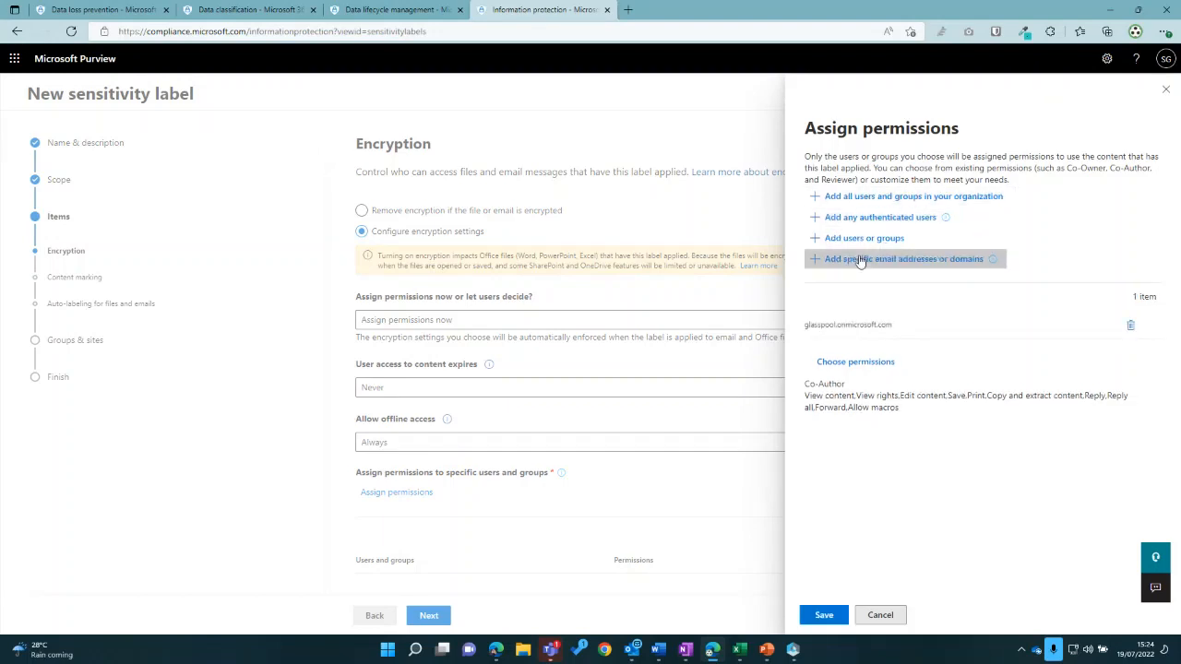
pyautogui.click(857, 238)
pyautogui.click(858, 246)
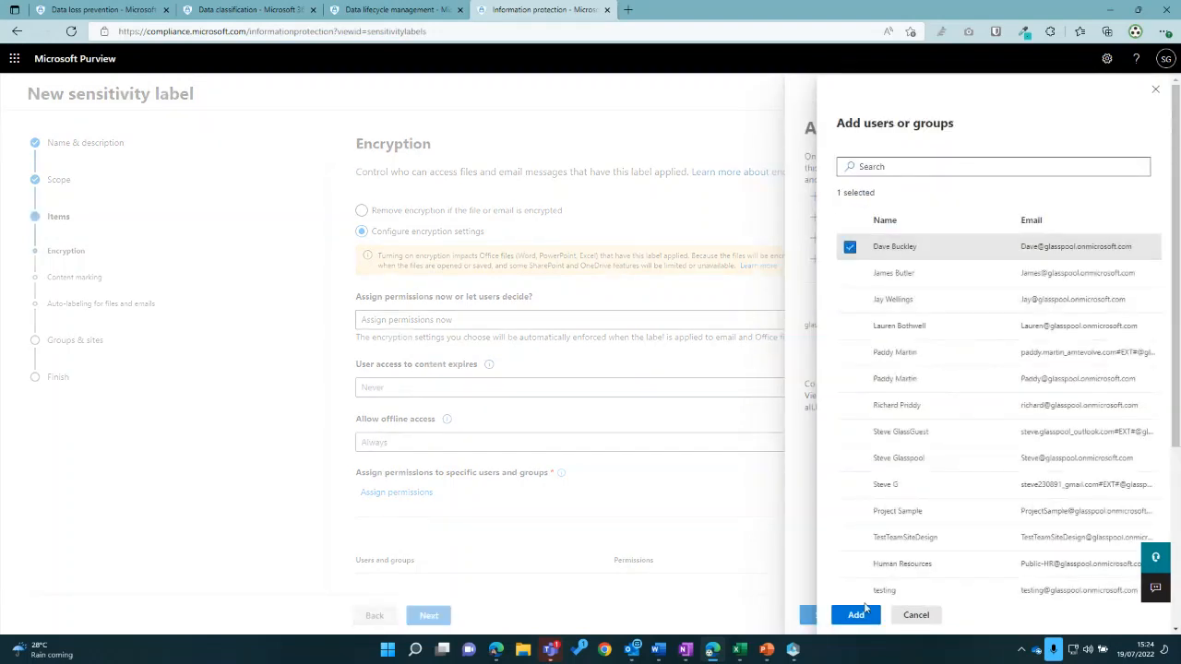
pyautogui.click(864, 610)
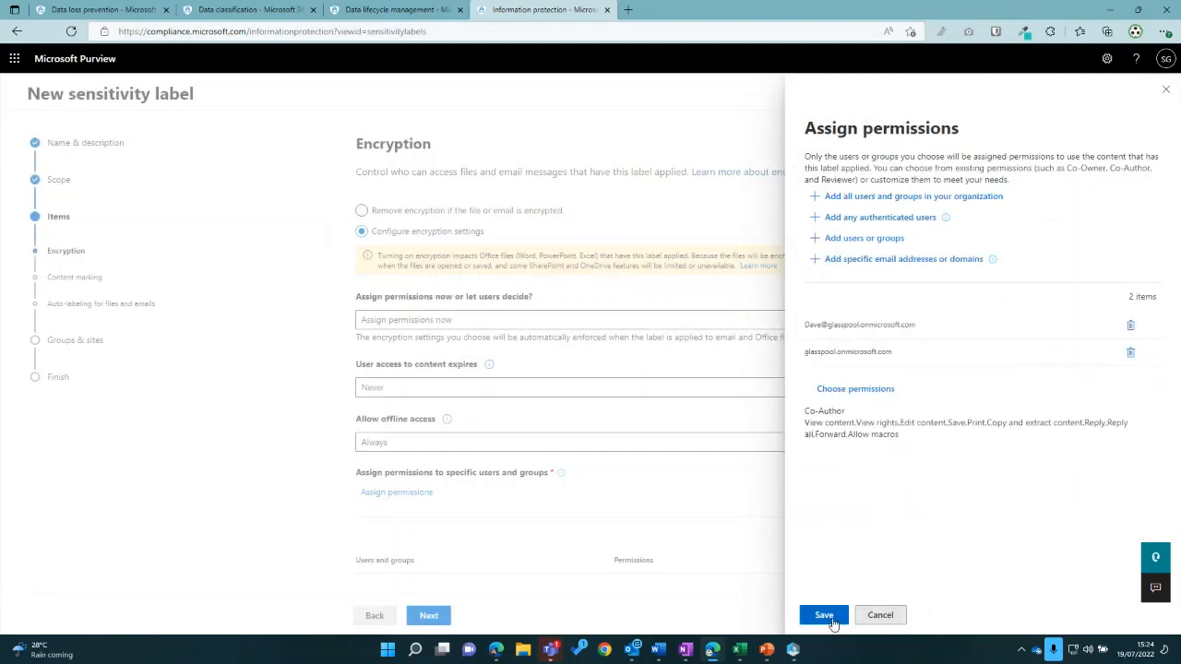
pyautogui.click(824, 615)
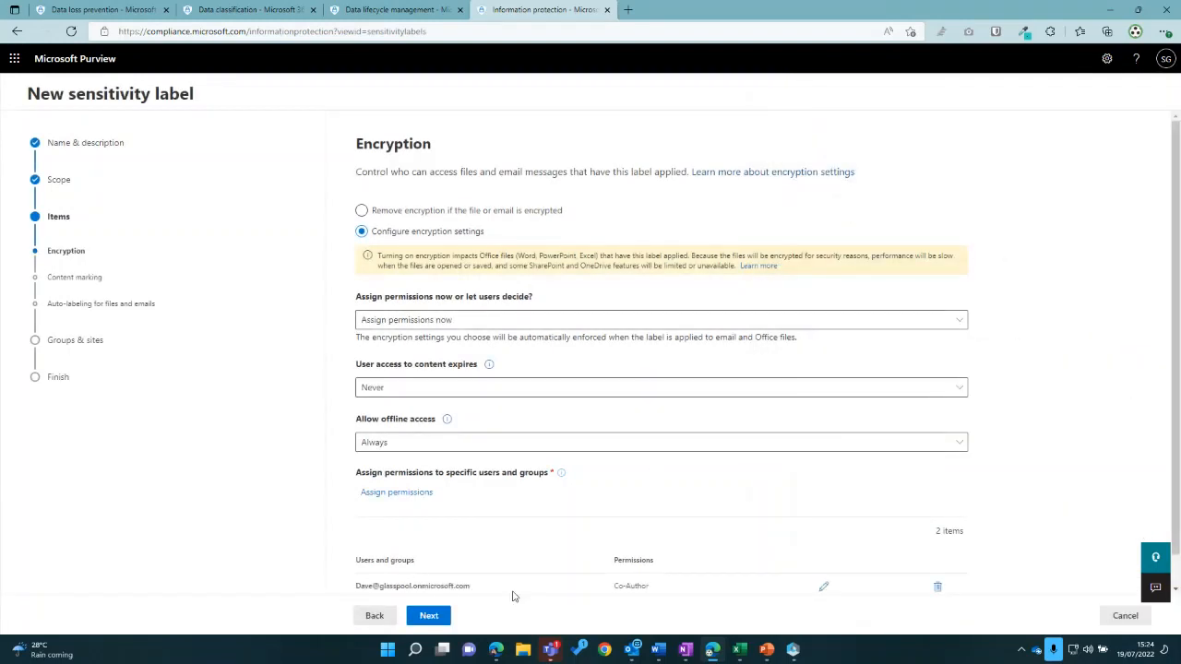
pyautogui.click(425, 617)
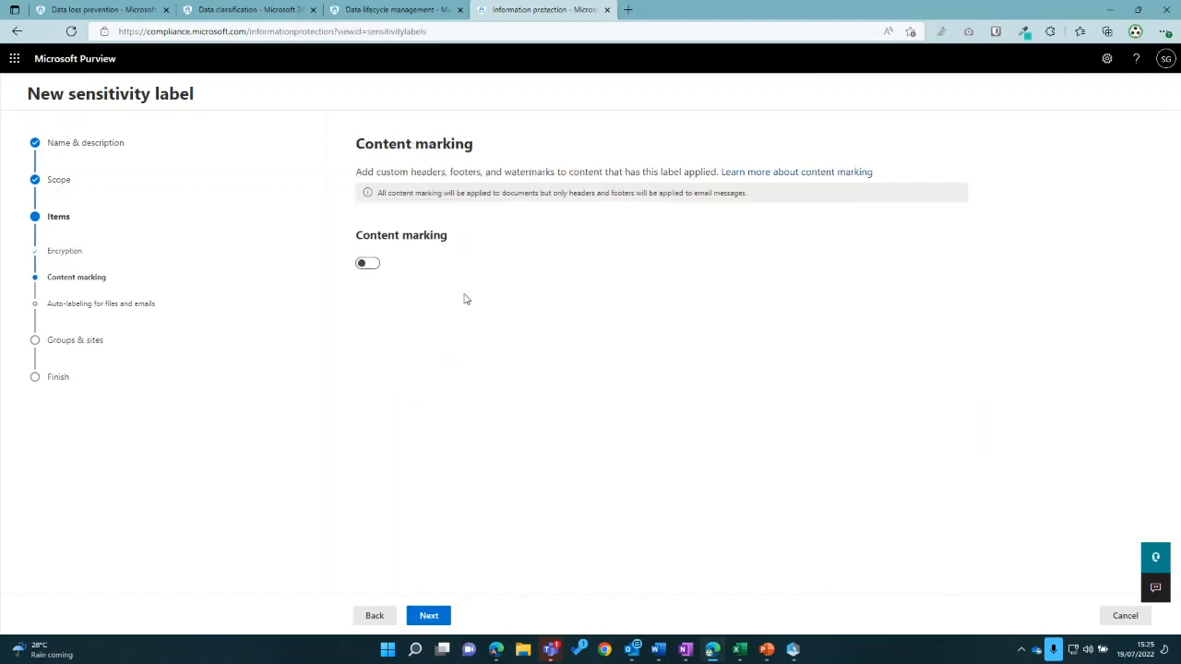
# Step: Turn on content marking for the label with a watermark, a header and a footer
pyautogui.click(368, 264)
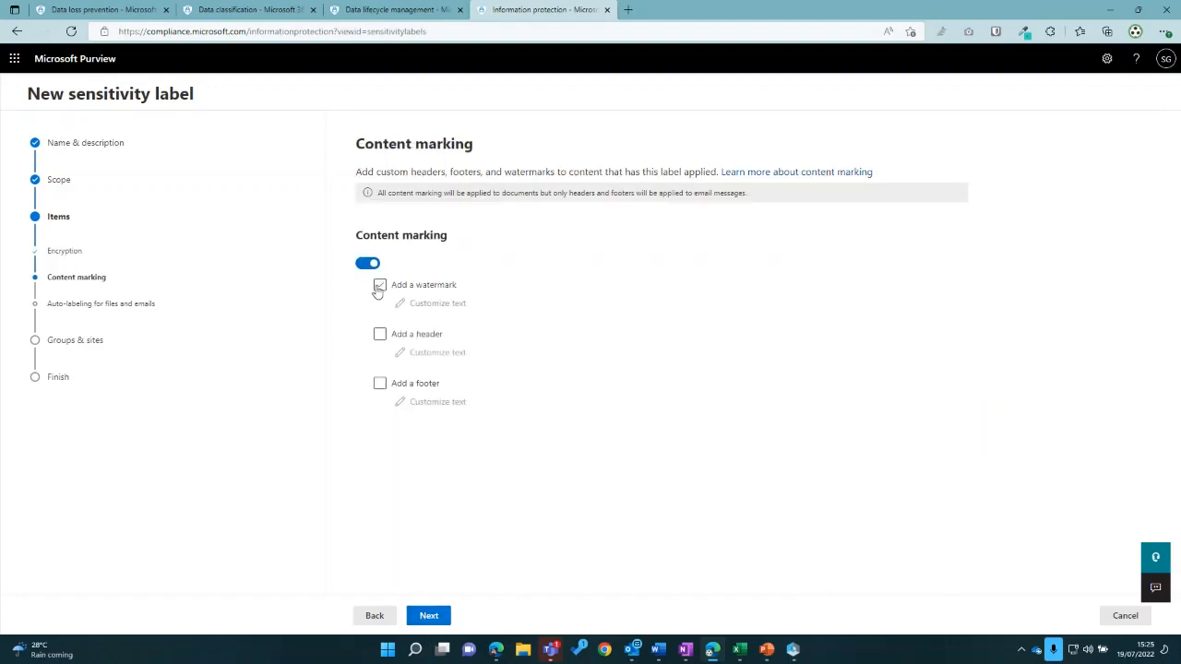
pyautogui.click(386, 286)
pyautogui.click(381, 338)
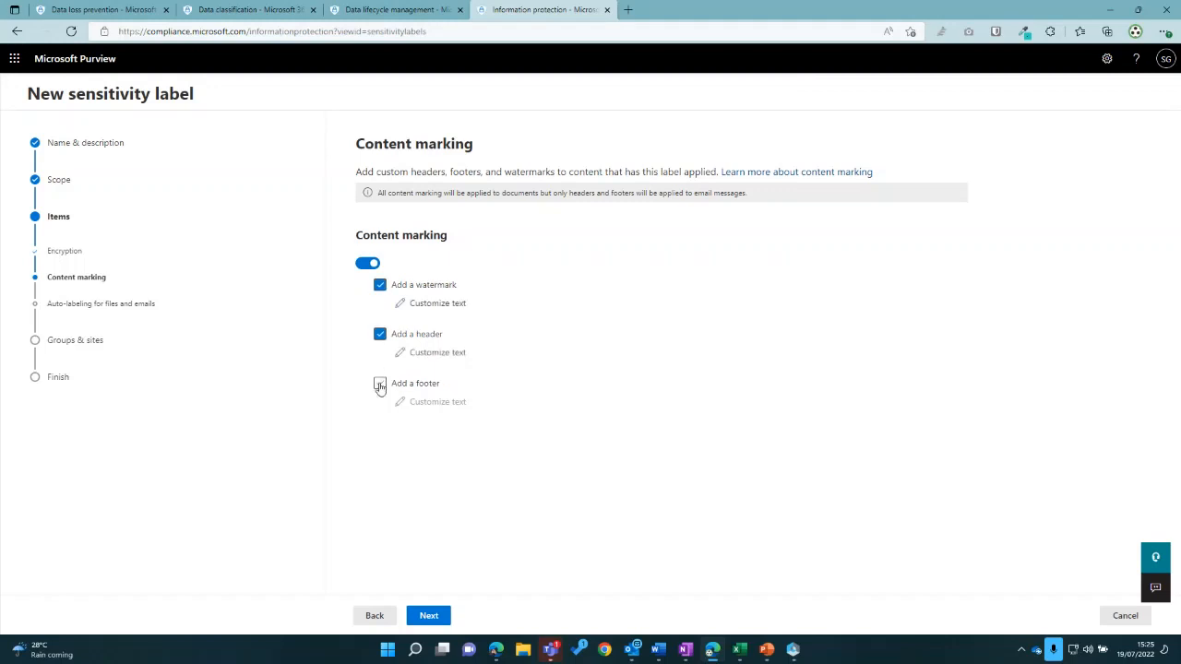
pyautogui.click(379, 385)
# Step: Customize the watermark as "confidential" with font size 18 and red font color, and cancel without saving
pyautogui.click(438, 304)
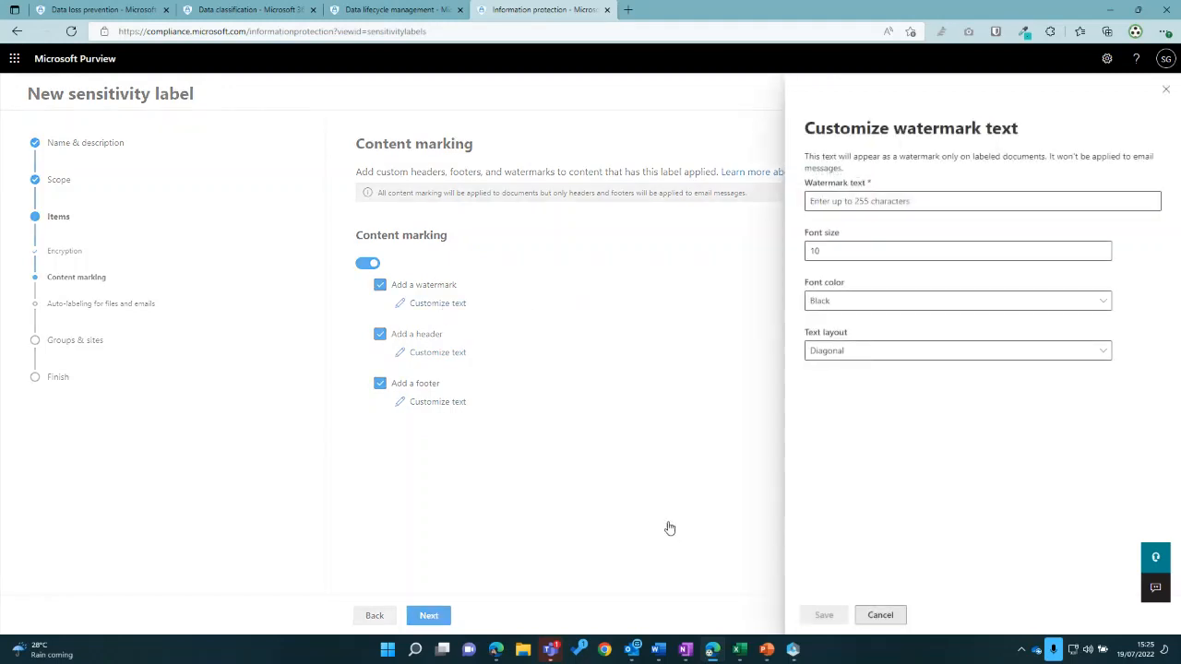
pyautogui.click(853, 205)
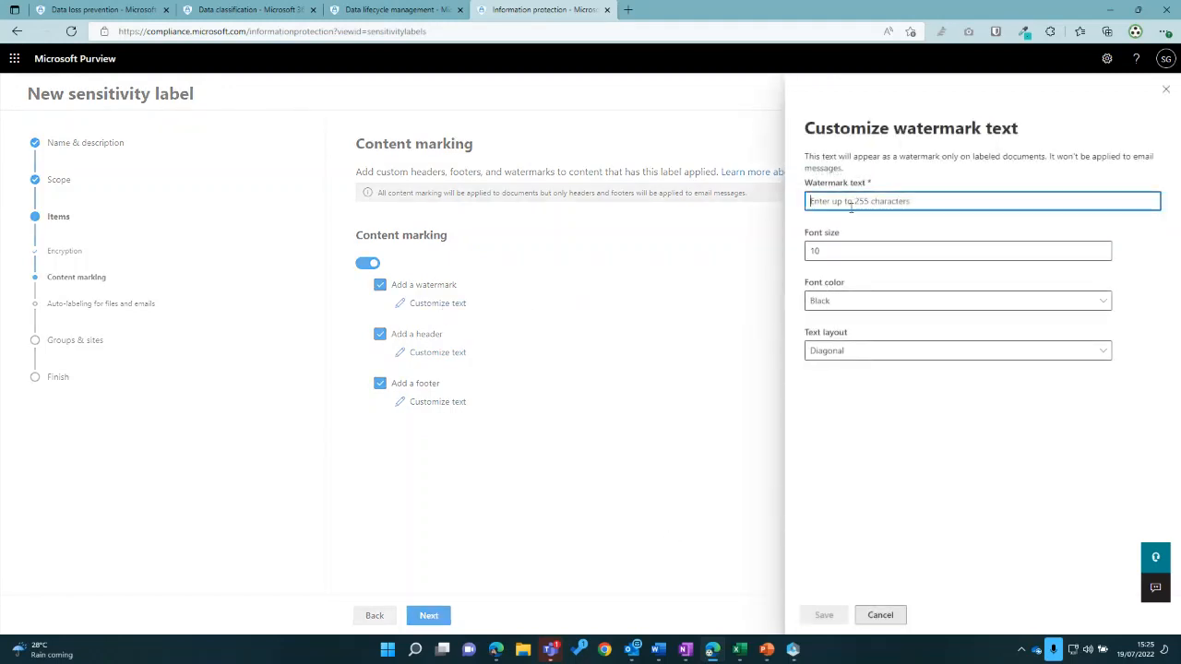
pyautogui.write('confident')
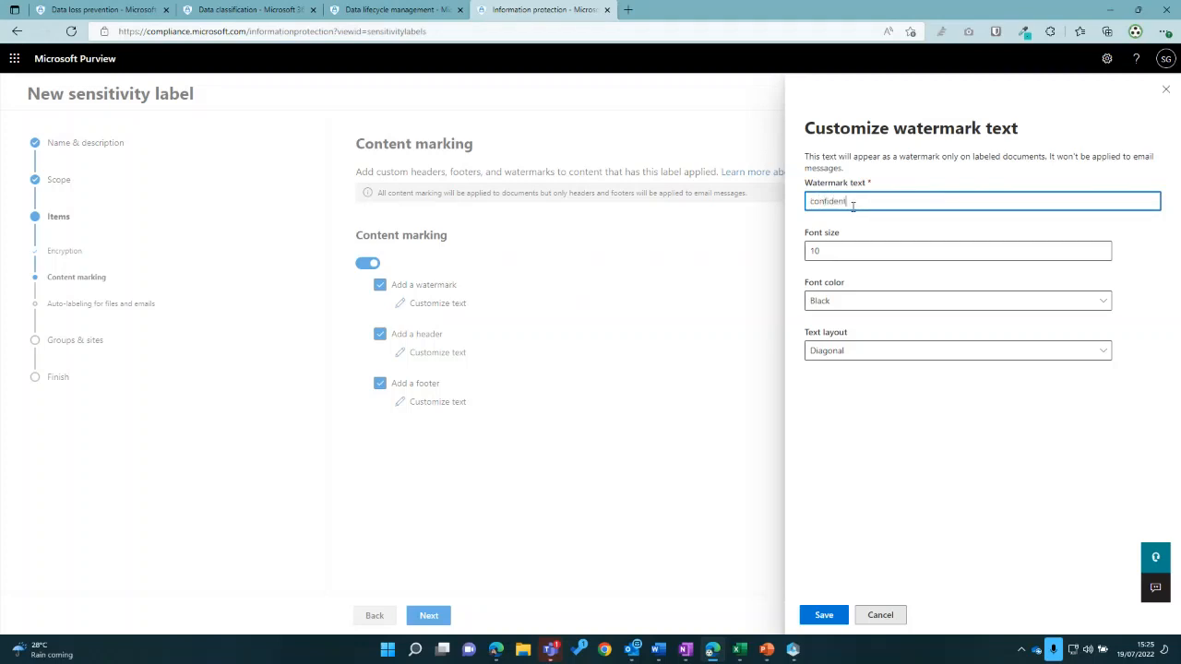
pyautogui.write('ial')
pyautogui.click(857, 250)
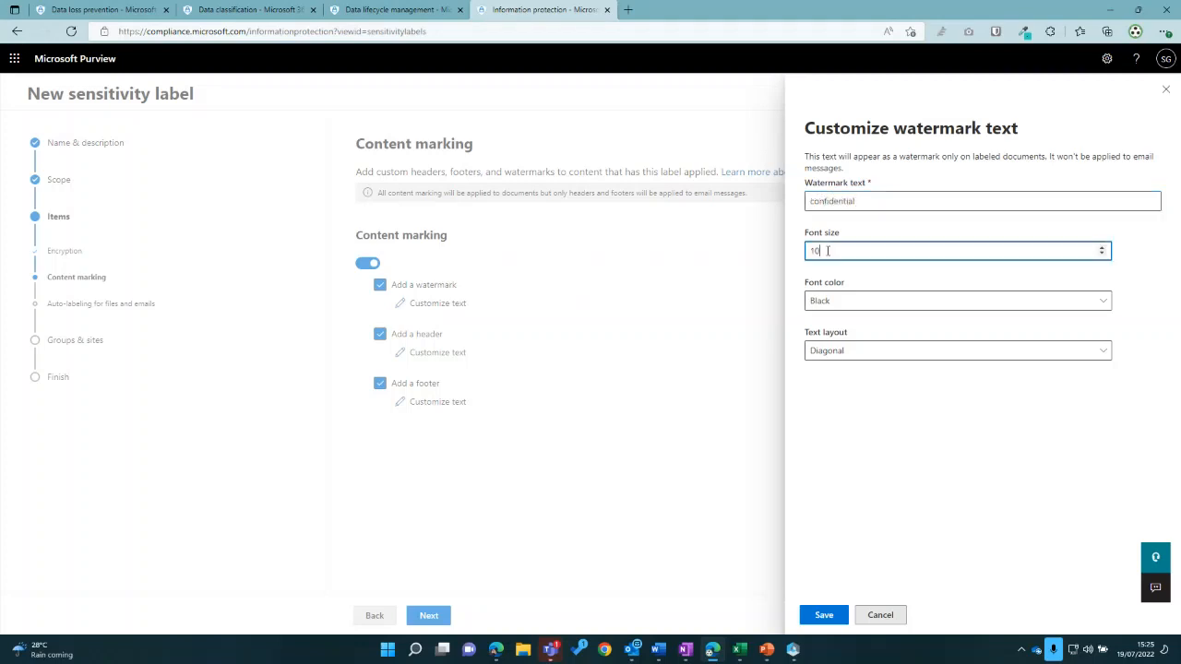
pyautogui.doubleClick(815, 251)
pyautogui.write('18')
pyautogui.click(896, 311)
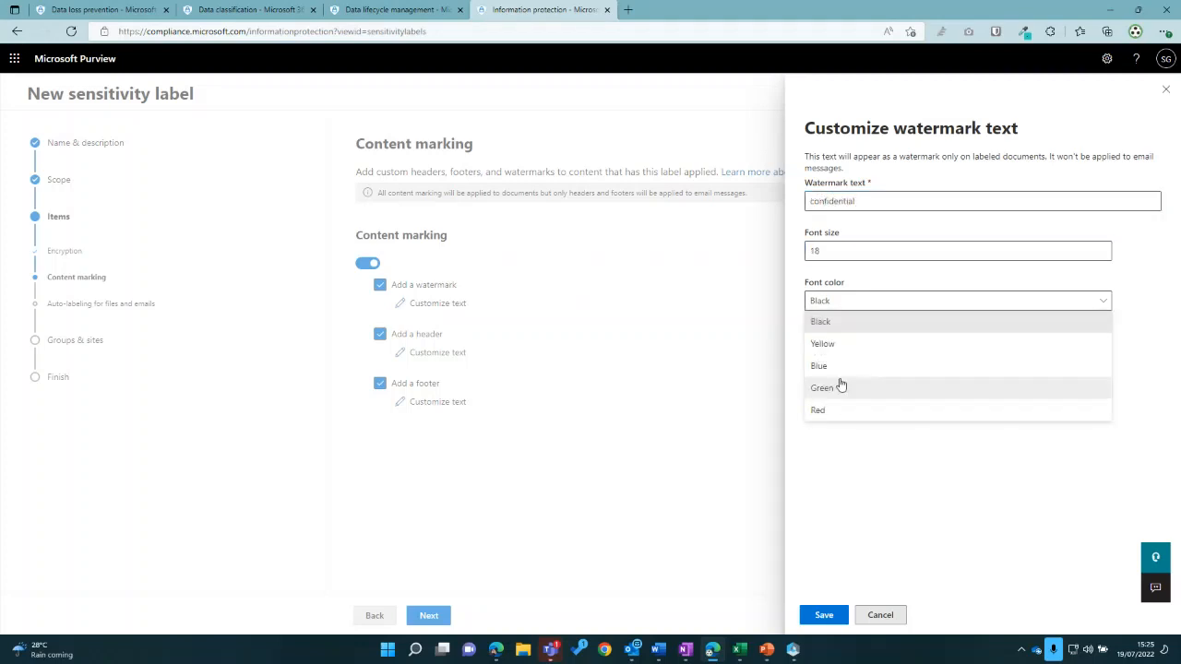
pyautogui.click(819, 410)
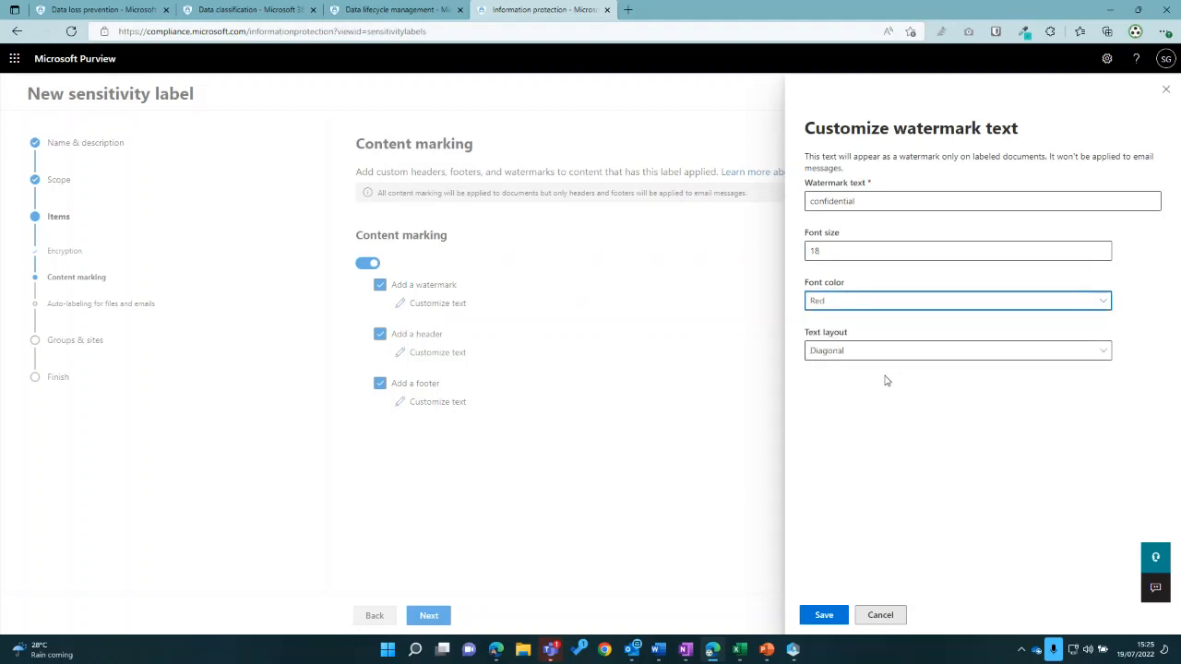
pyautogui.click(880, 616)
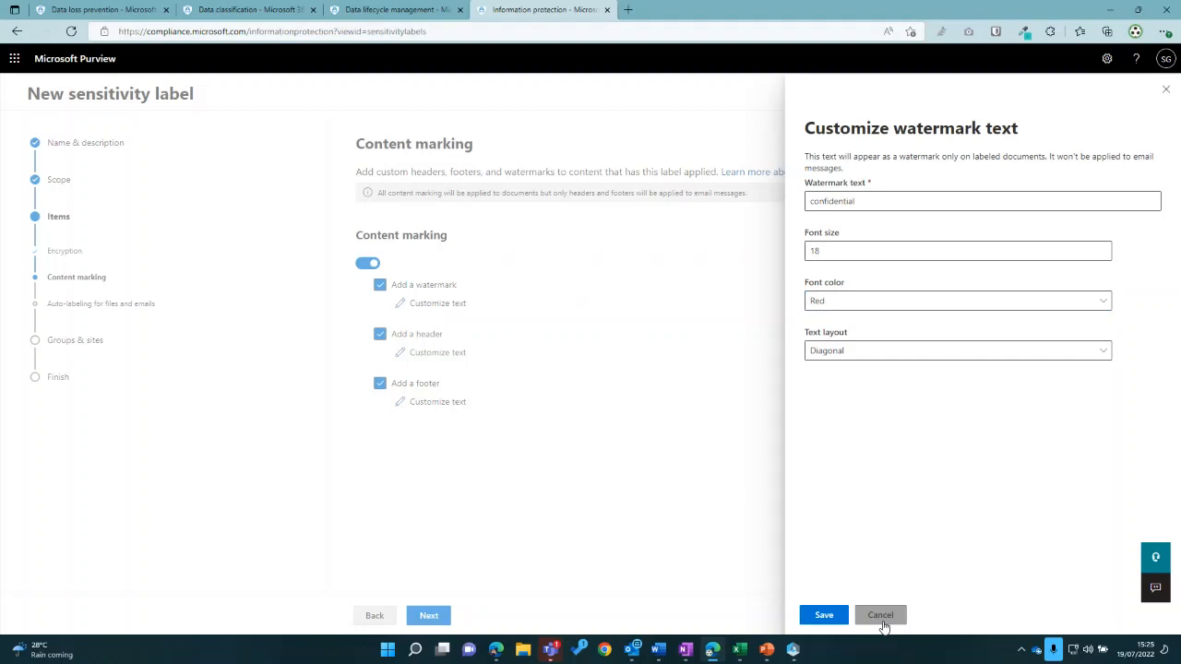
# Step: Clear the header, footer and watermark options, turn content marking off, and continue to auto-labeling
pyautogui.click(379, 334)
pyautogui.click(380, 384)
pyautogui.click(379, 284)
pyautogui.click(369, 263)
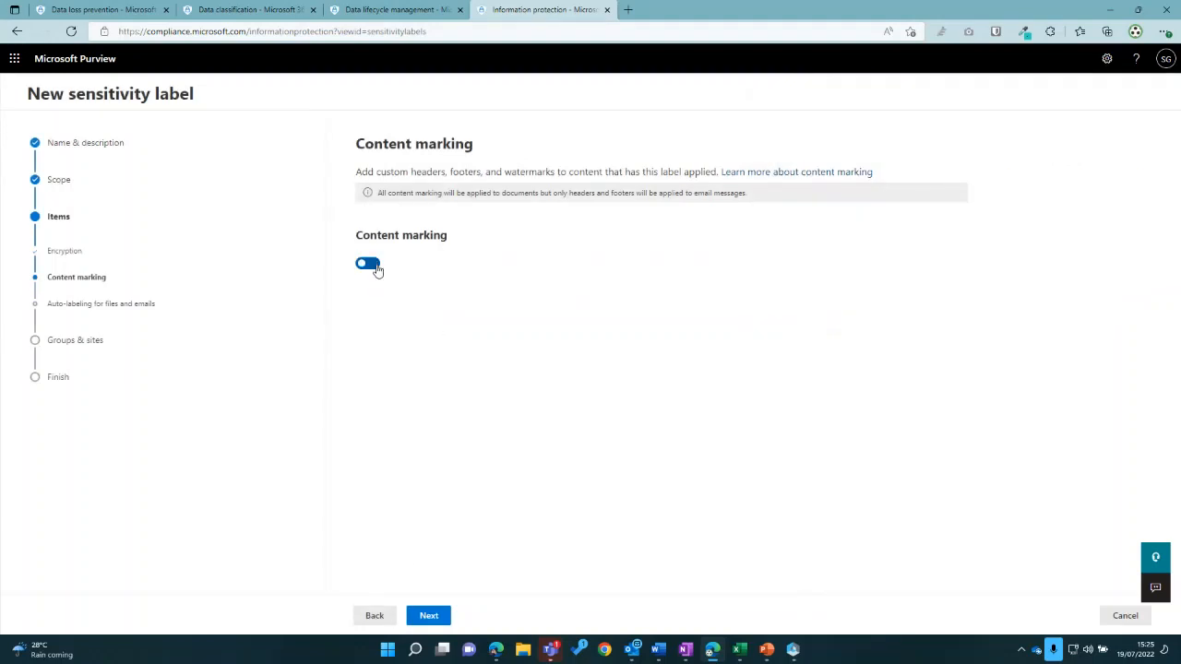
pyautogui.click(435, 624)
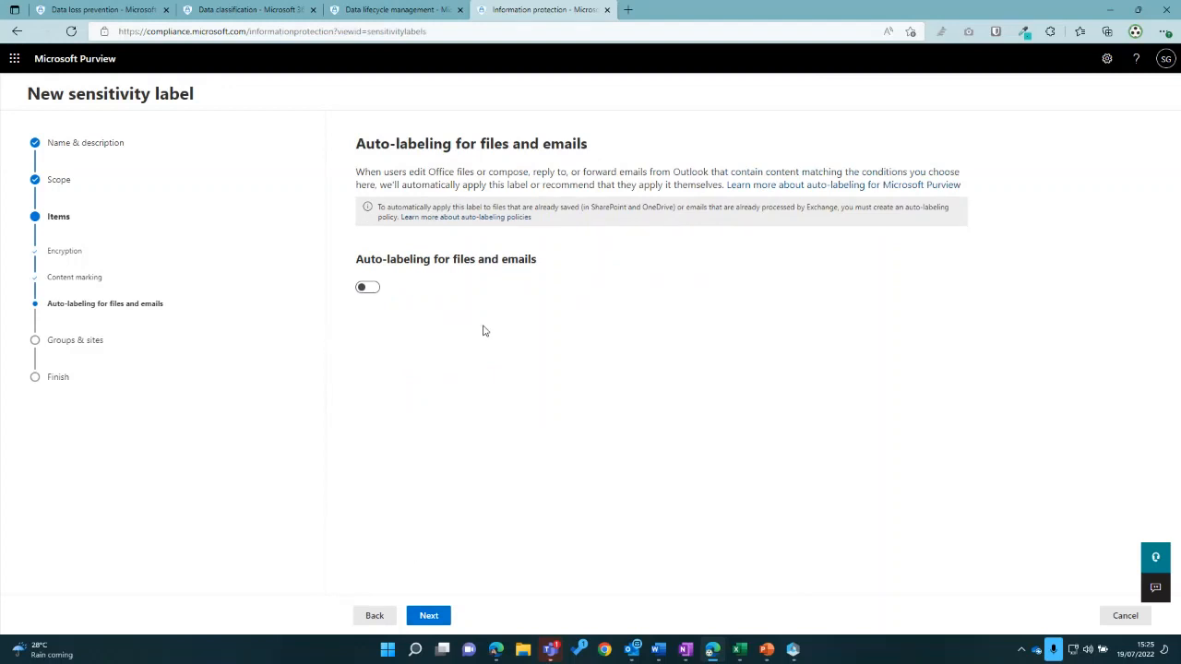
# Step: Turn on auto-labeling for files and emails to view its conditions and settings, and turn it back off
pyautogui.moveTo(355, 261); pyautogui.dragTo(429, 262)
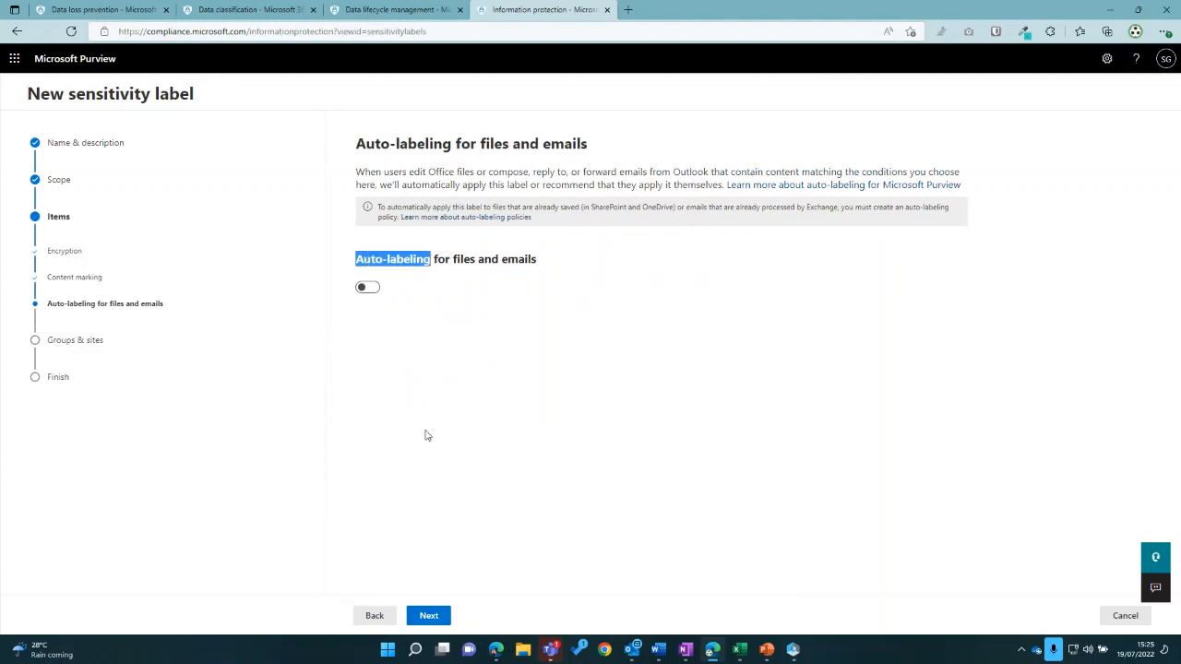
pyautogui.click(409, 282)
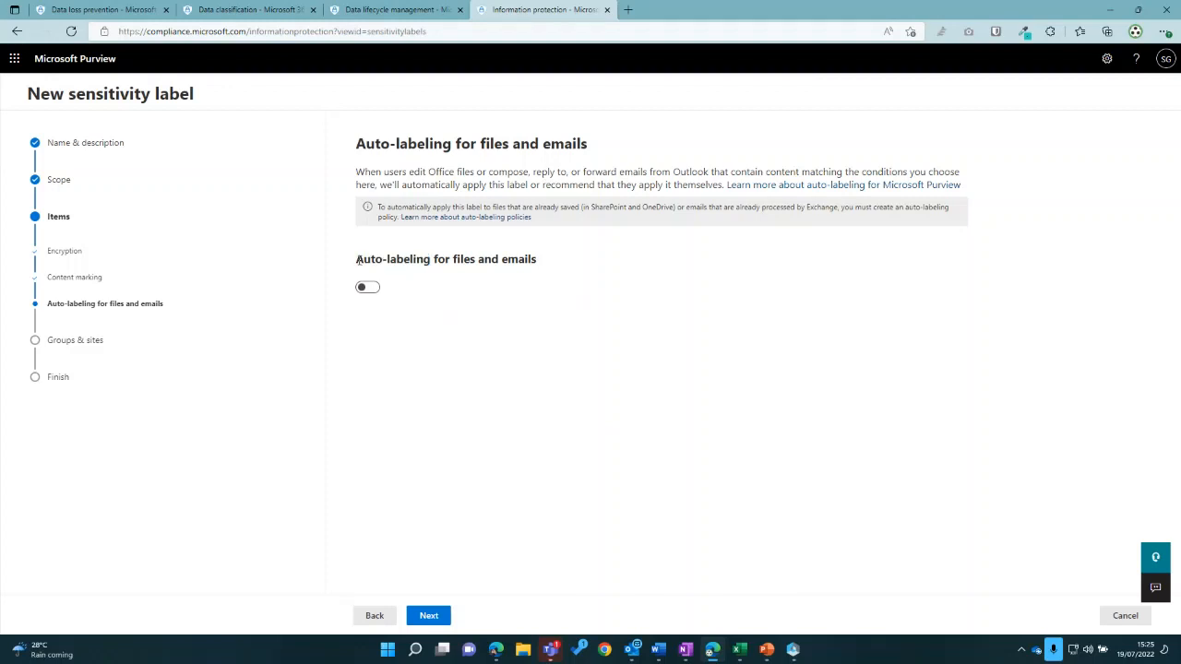
pyautogui.click(361, 287)
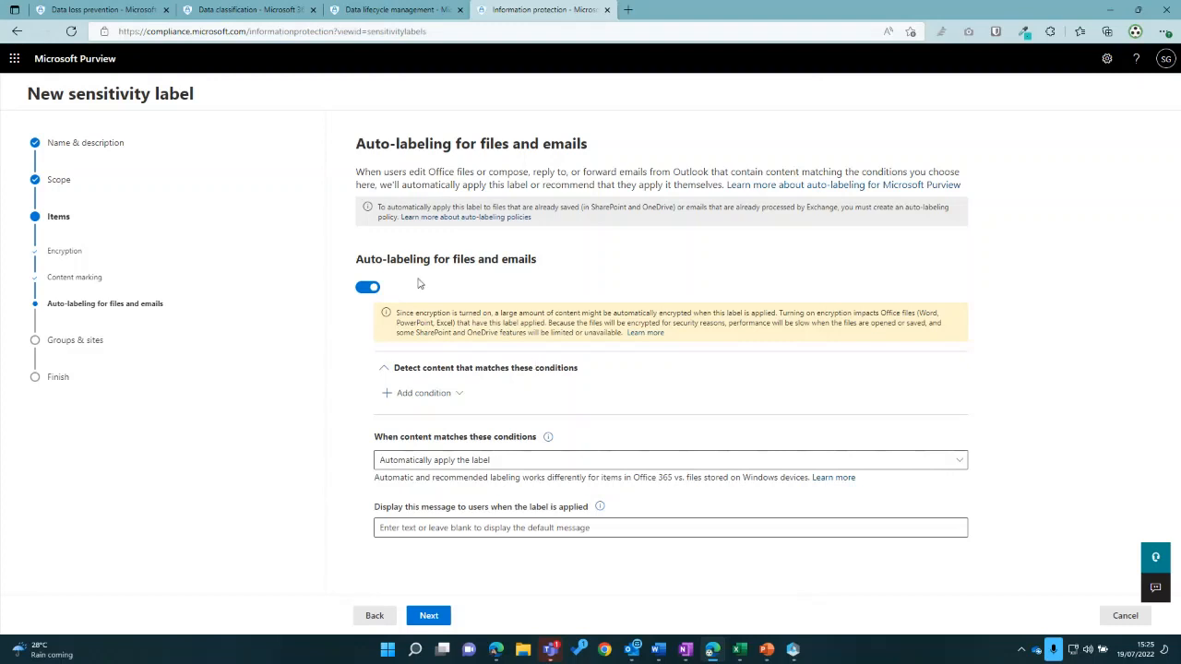
pyautogui.click(367, 287)
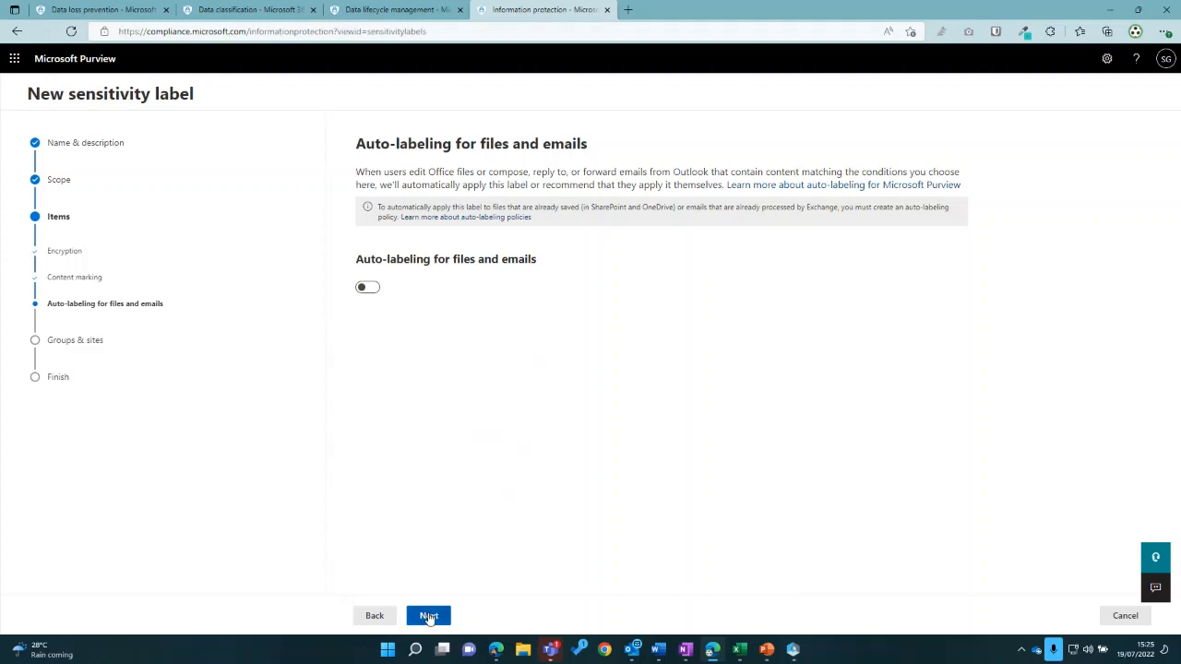
# Step: Continue past the groups and sites settings to the sensitivity label's final review and look through its summary
pyautogui.click(429, 617)
pyautogui.click(429, 618)
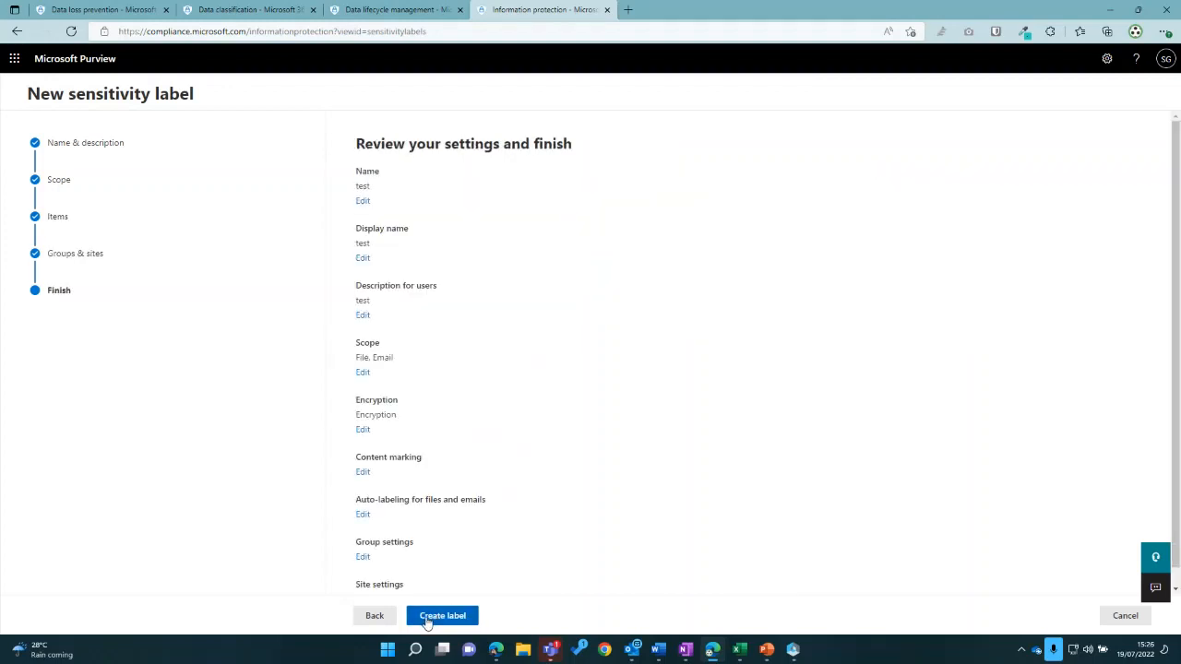
pyautogui.scroll(-1, 470, 527)
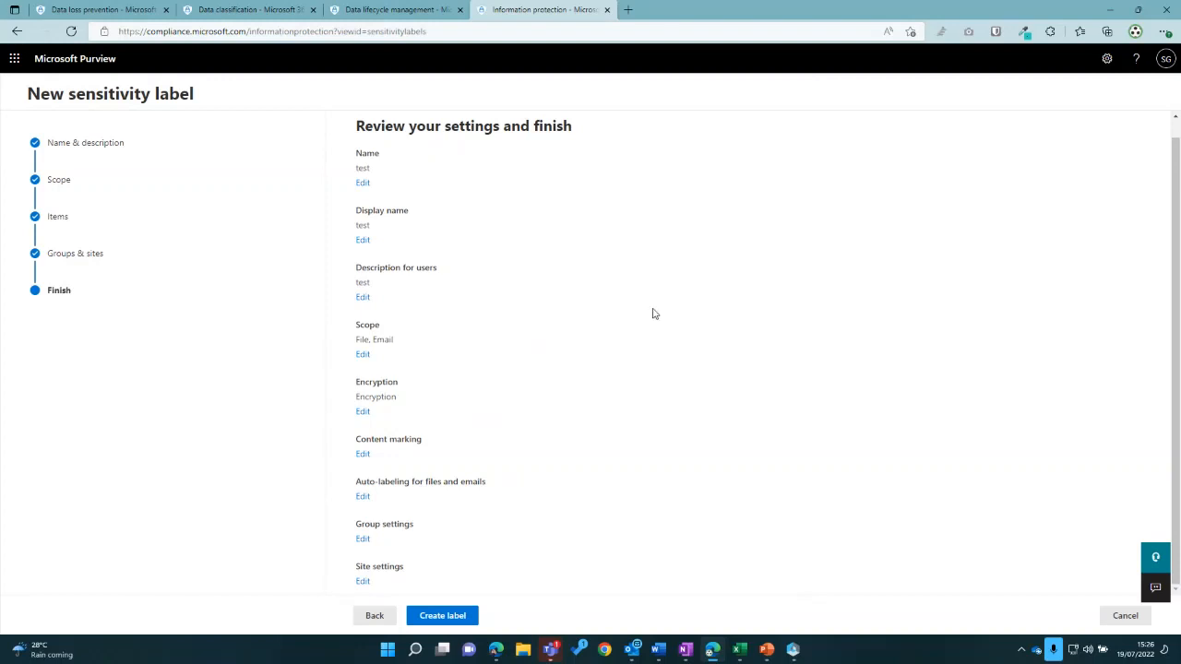
# Step: Switch to Word and view the sensitivity labels available for the document, including the sublabels under Confidential
pyautogui.click(657, 650)
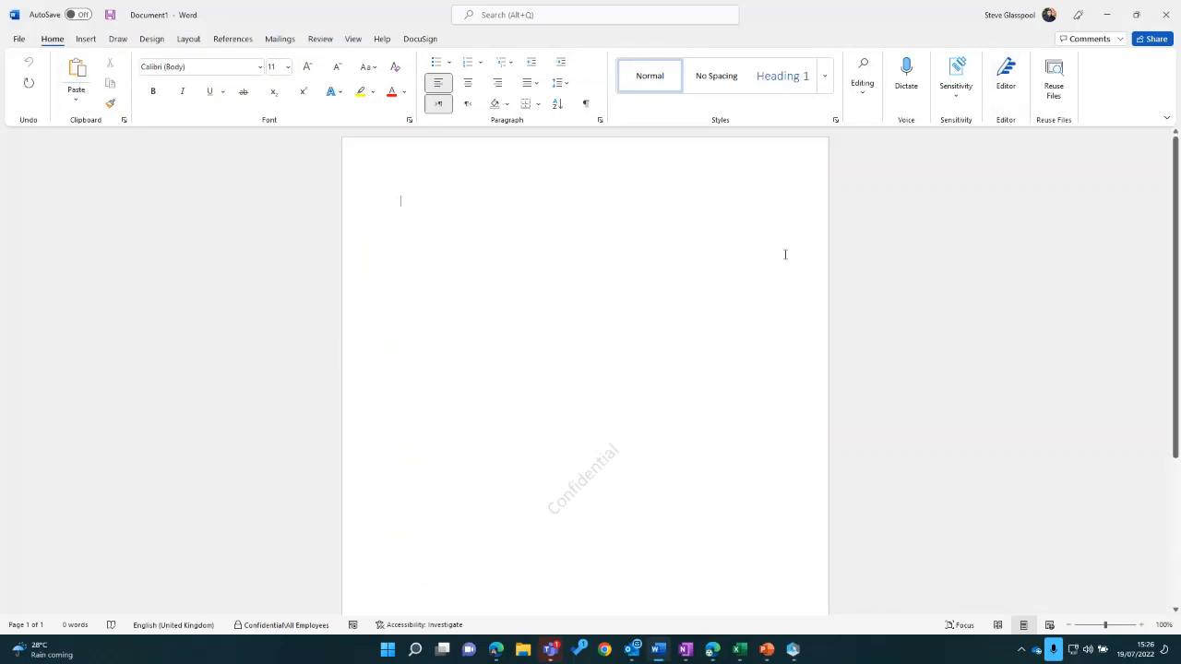
pyautogui.click(957, 101)
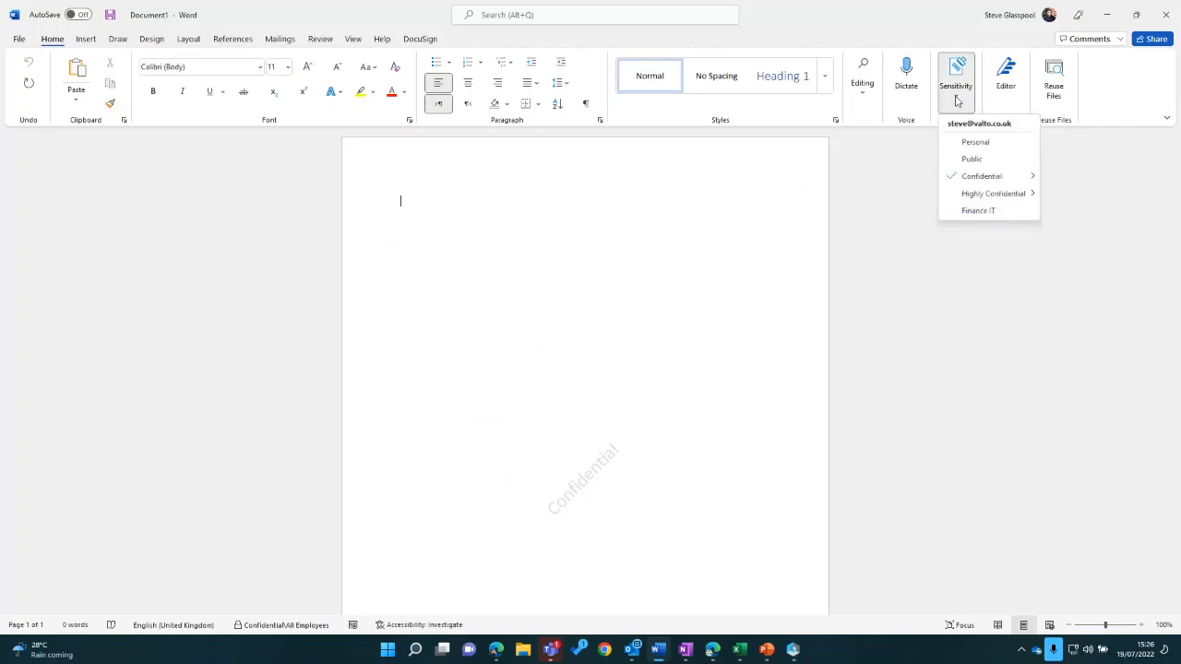
pyautogui.moveTo(1026, 189)
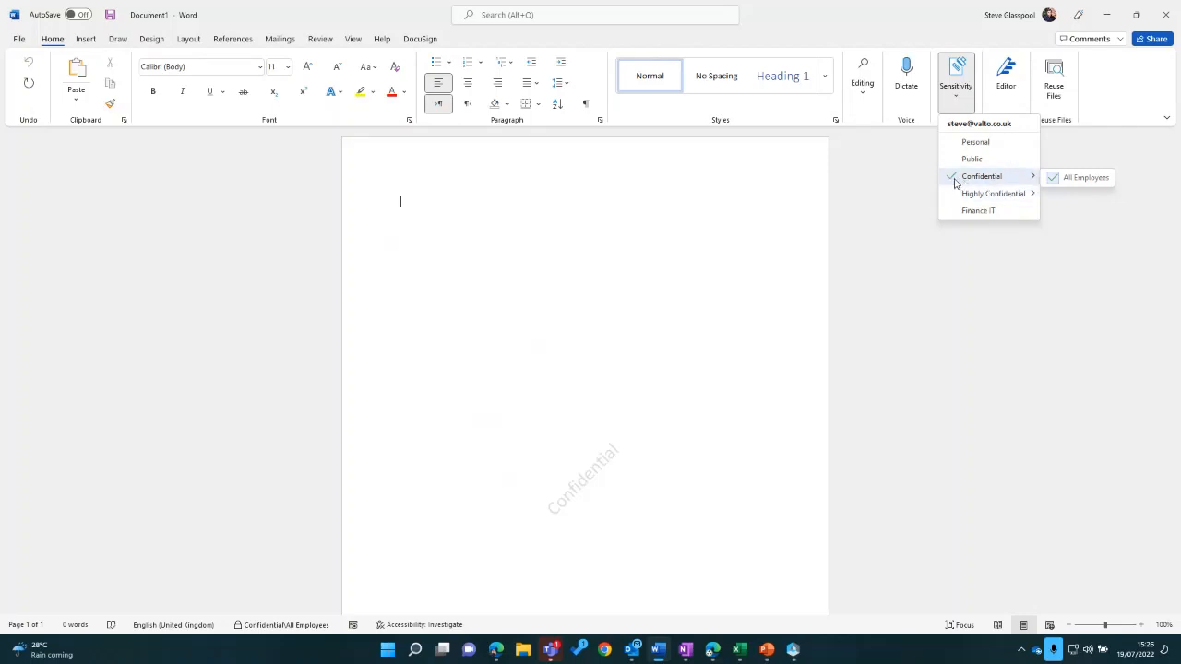
pyautogui.click(894, 295)
# Step: Examine the watermark, footer marking and applied sensitivity label on the Word document's page
pyautogui.scroll(-3, 609, 305)
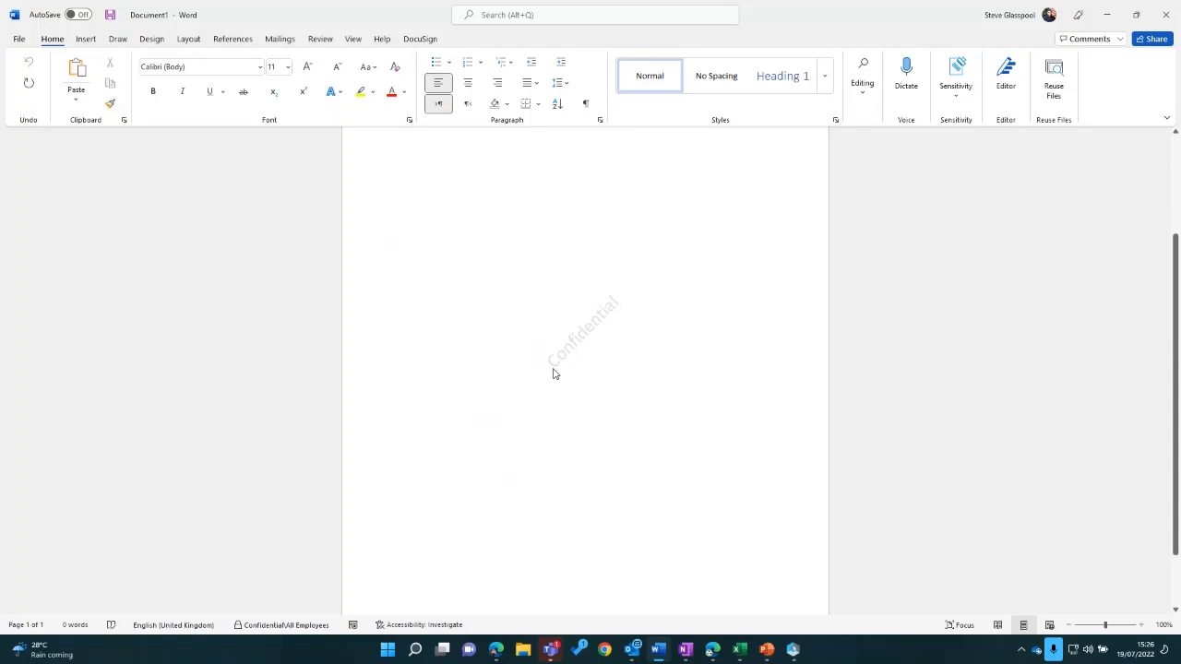
pyautogui.scroll(-2, 557, 369)
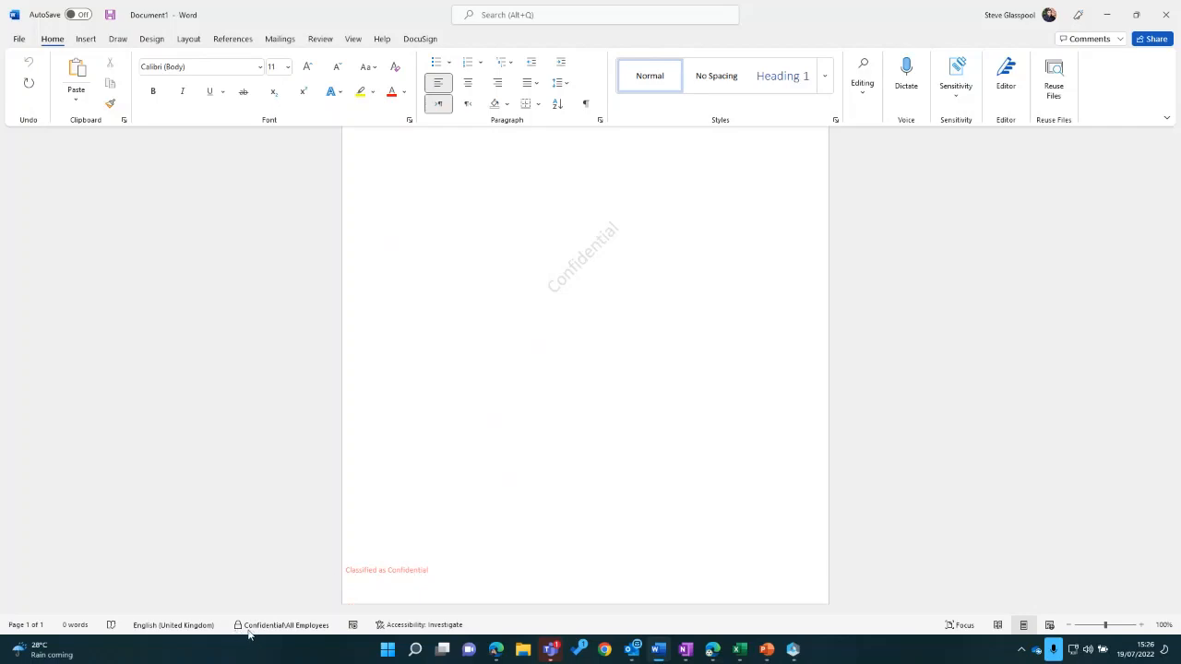
pyautogui.moveTo(249, 633)
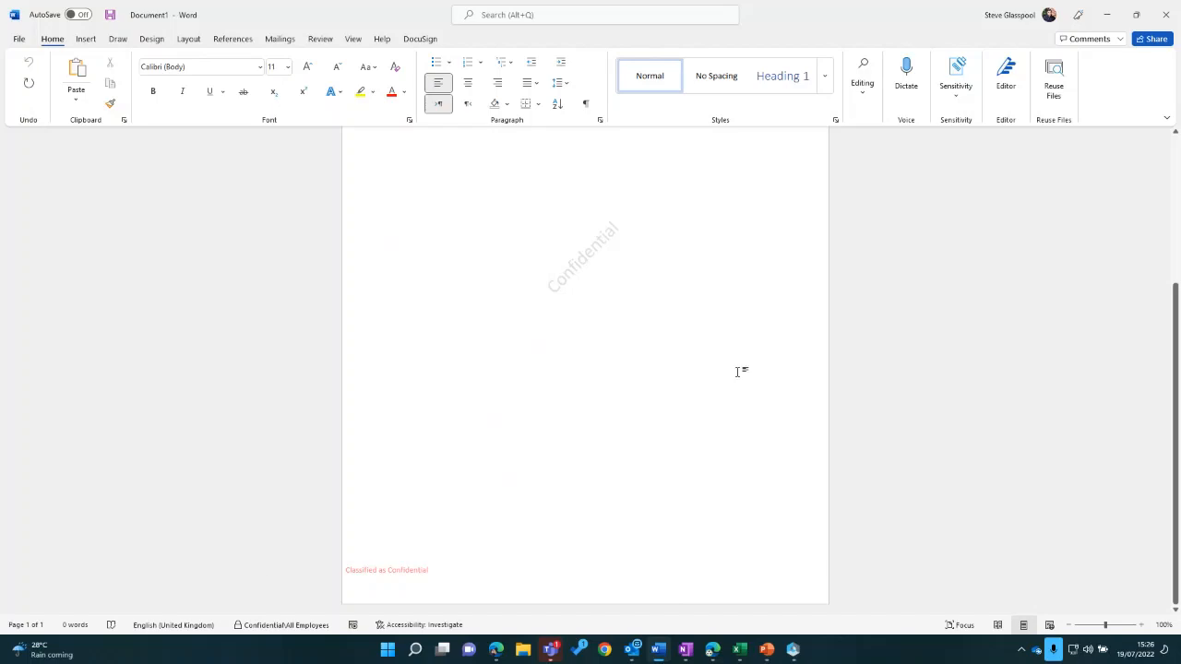
pyautogui.scroll(5, 741, 397)
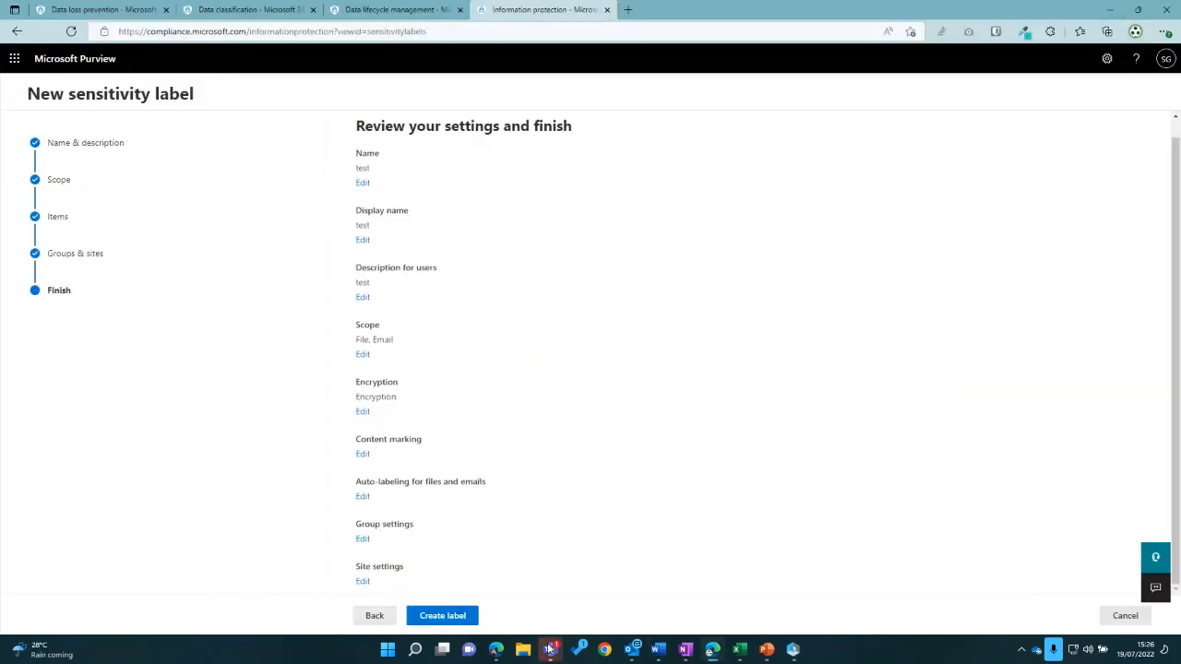
# Step: Switch to the Microsoft Teams live event window "Planning your Security Compliance using Microsoft Purview"
pyautogui.moveTo(551, 649)
pyautogui.click(702, 548)
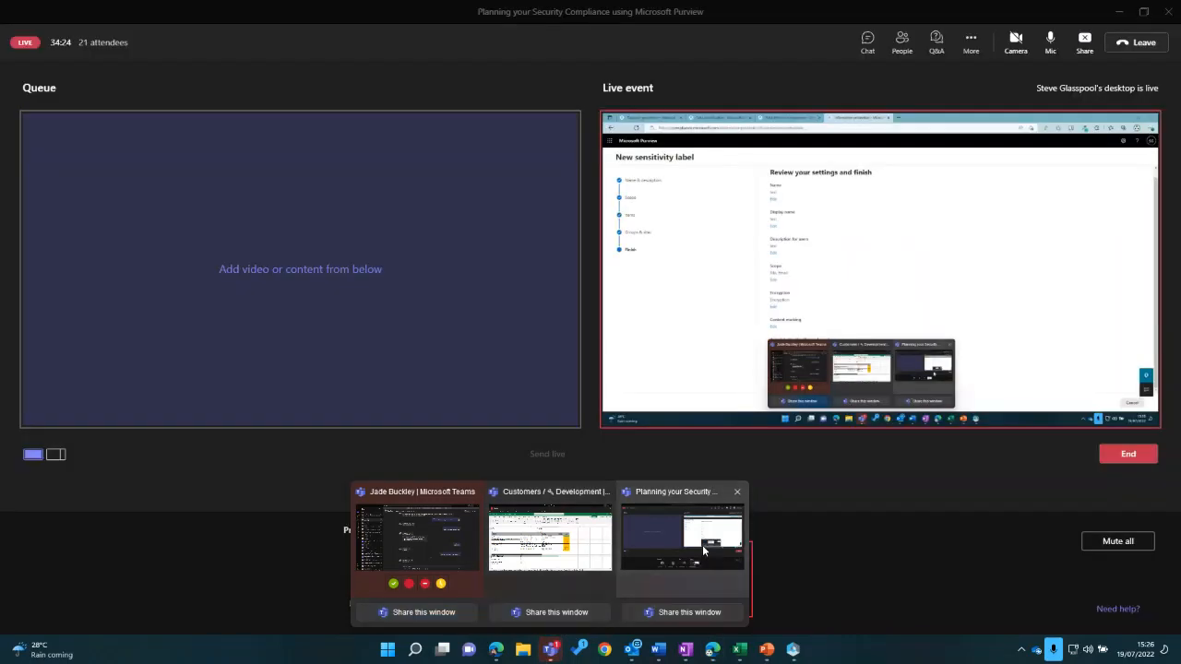